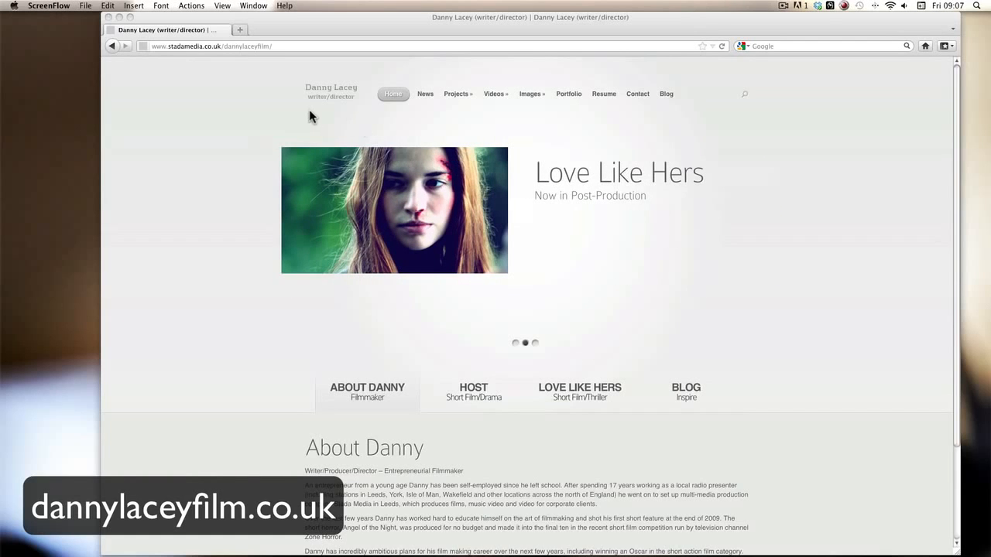
Step: Bring Firefox forward and open the Host (Short) page from the site's Projects menu
left_click(445, 80)
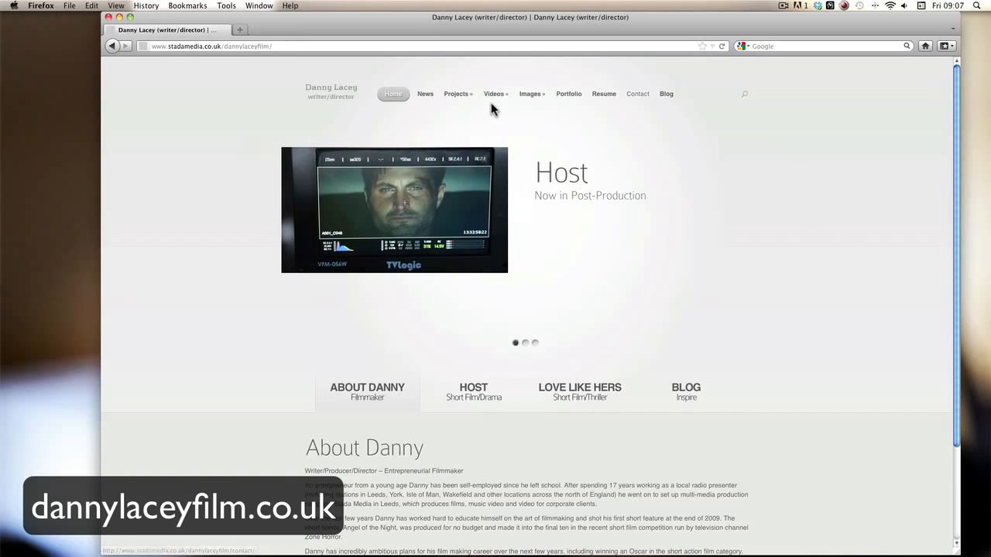
mouse_move(490, 97)
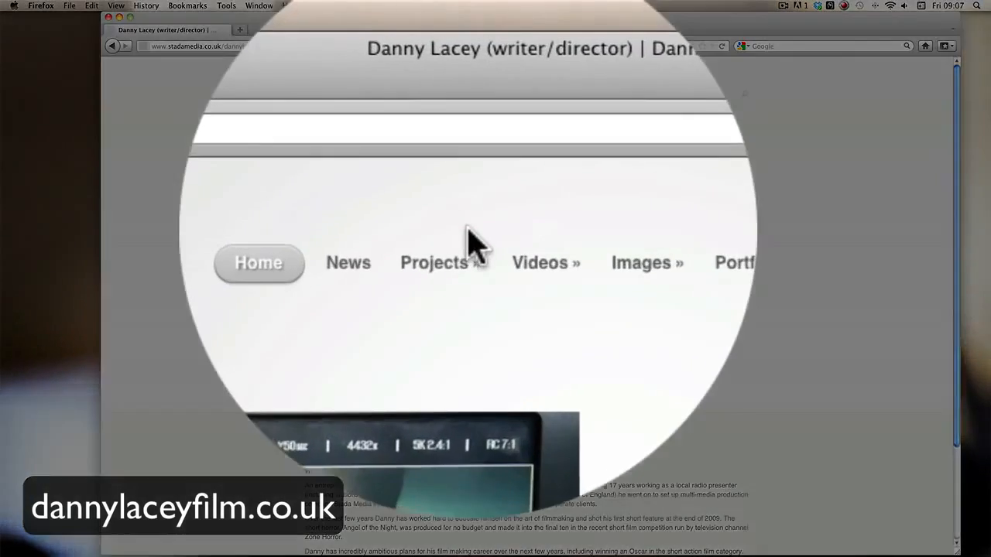
mouse_move(456, 92)
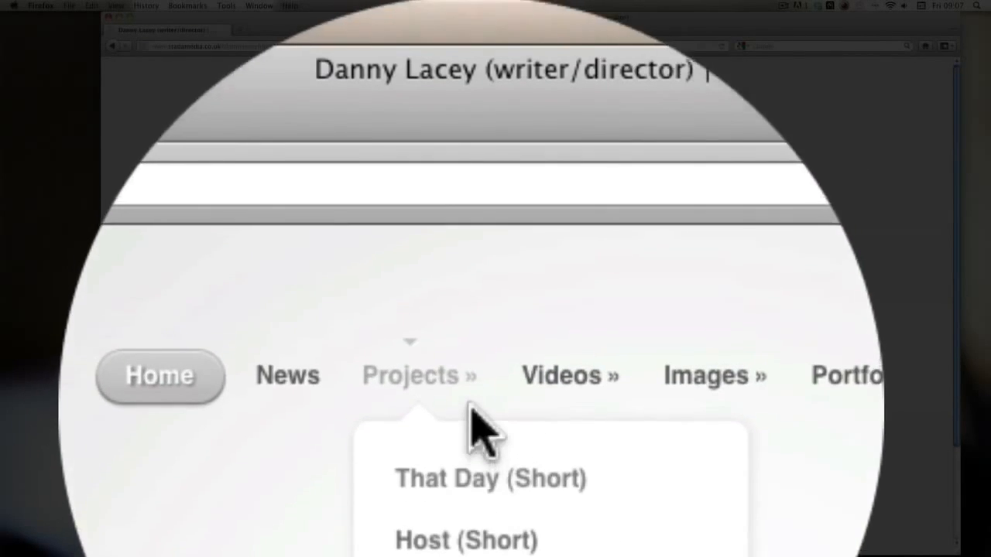
mouse_move(576, 248)
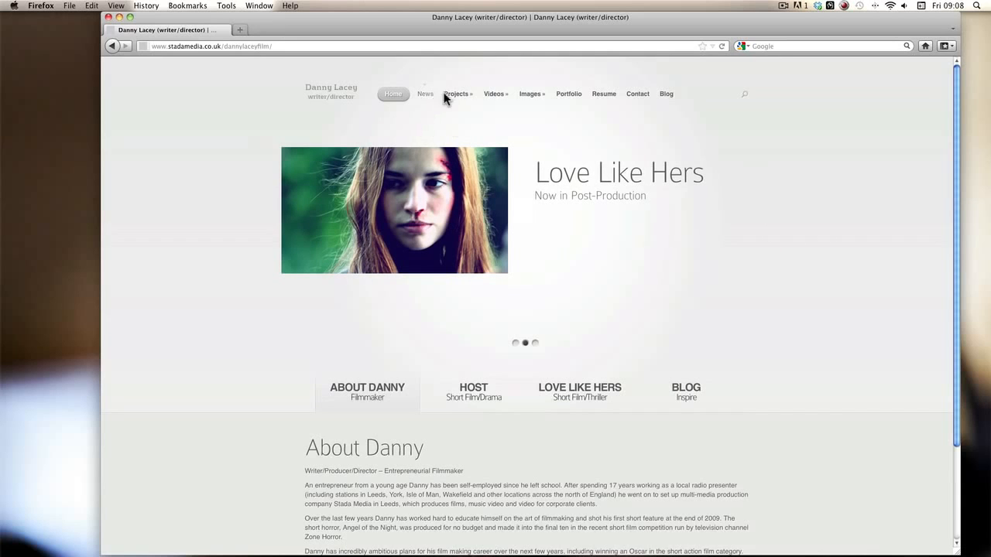
mouse_move(456, 94)
left_click(465, 135)
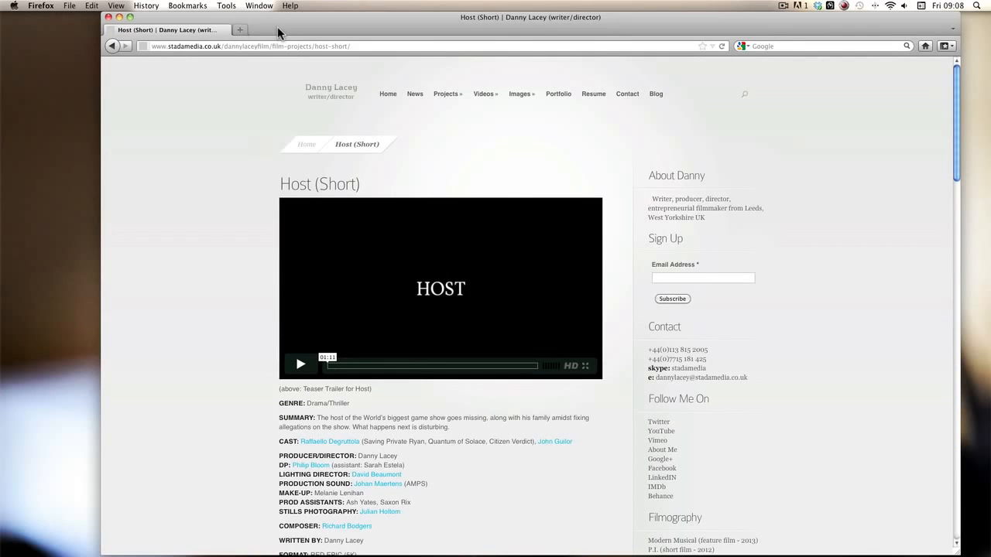
Step: Nudge the Firefox window down slightly, then minimize it to reveal the desktop
left_click_drag(277, 26, 284, 48)
left_click(126, 38)
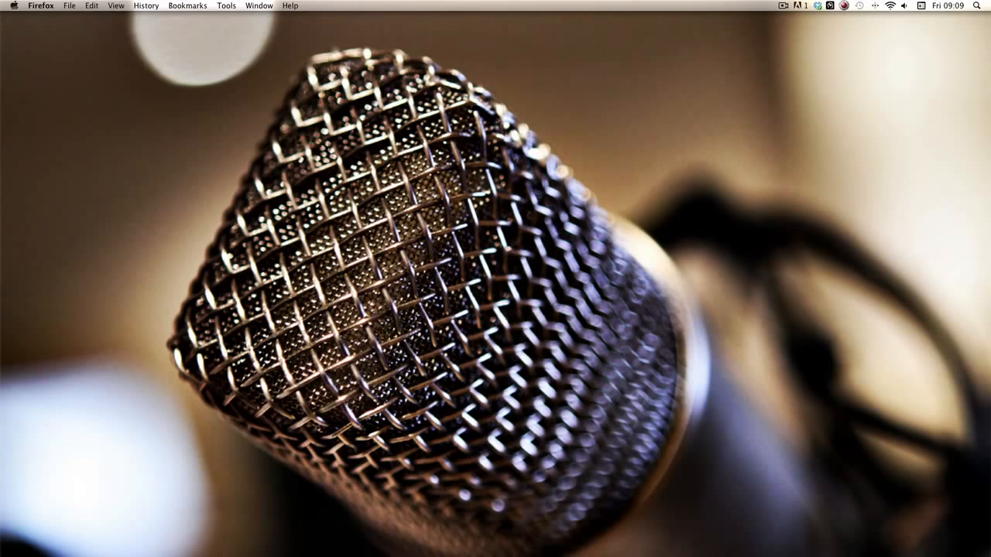
Step: Bring the HOST Finder window into view, look over its project files, and open CAPTURE SCRATCH
left_click_drag(990, 325, 403, 66)
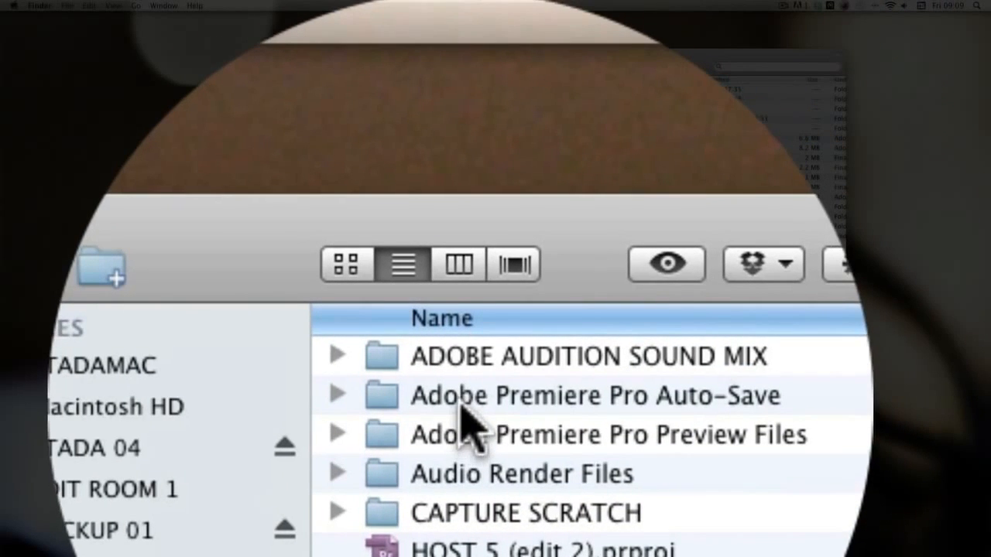
left_click(465, 410)
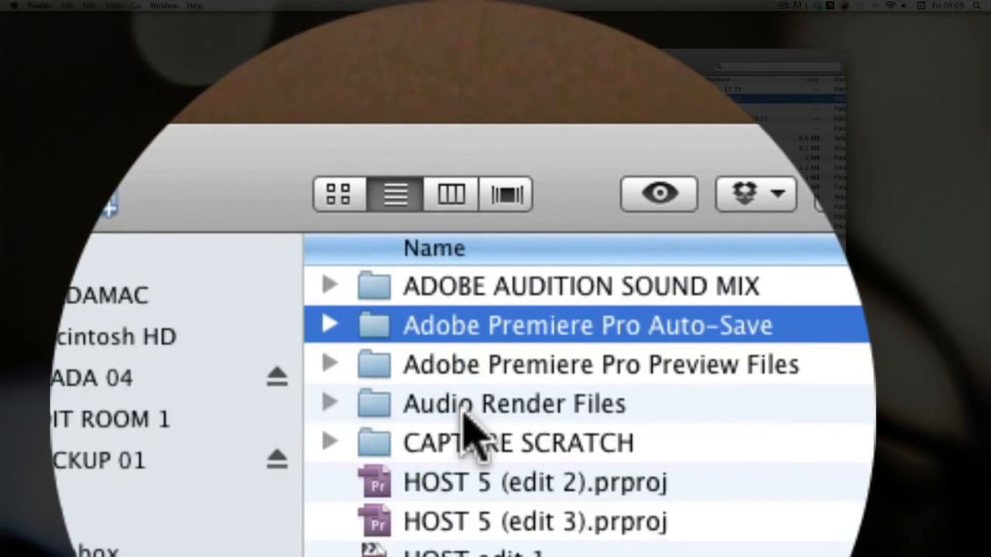
left_click(469, 476, "shift")
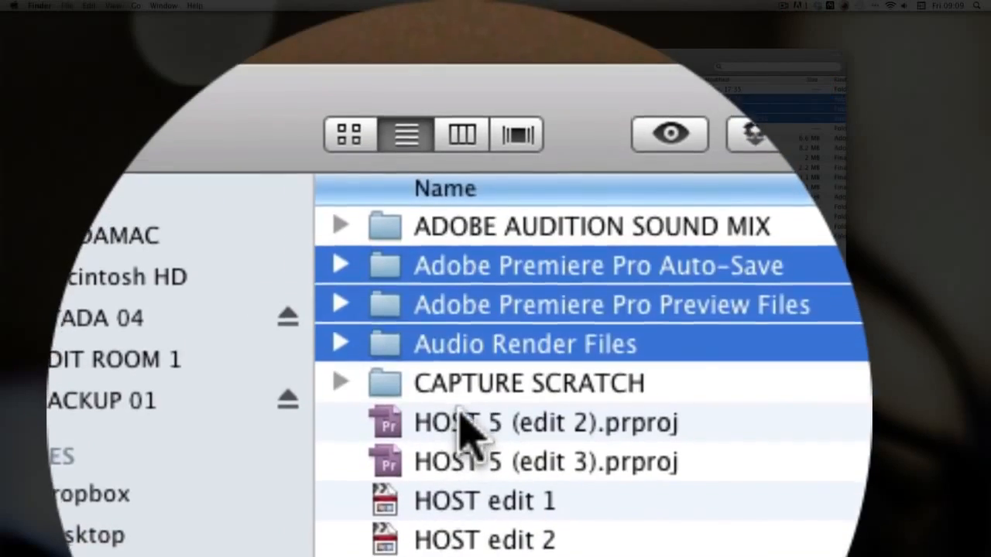
left_click(463, 421)
left_click(463, 460)
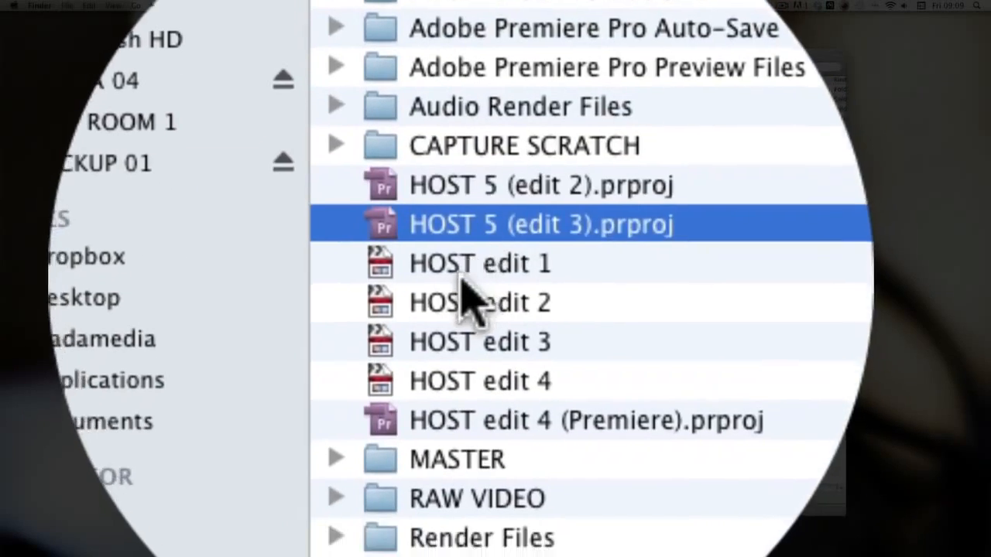
left_click(463, 499)
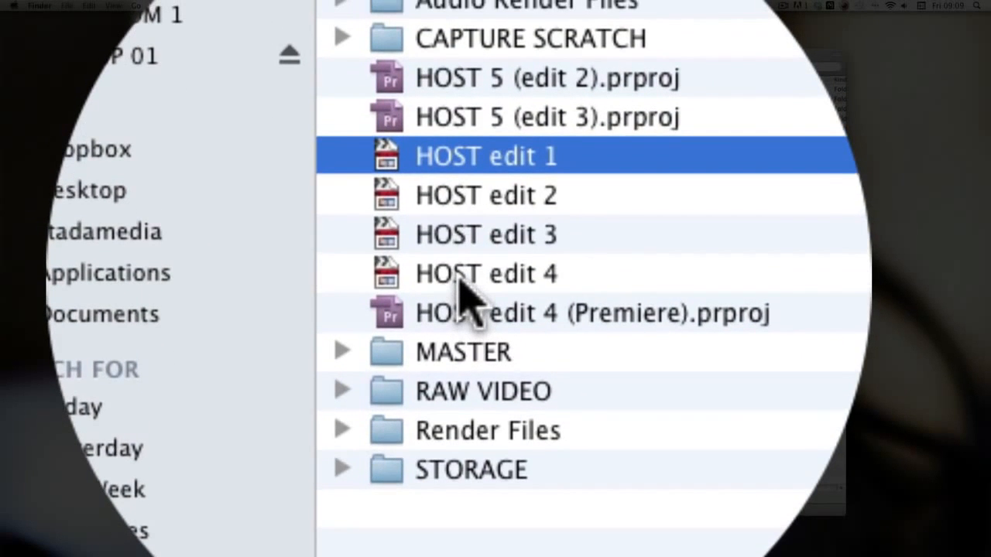
left_click(457, 337, "shift")
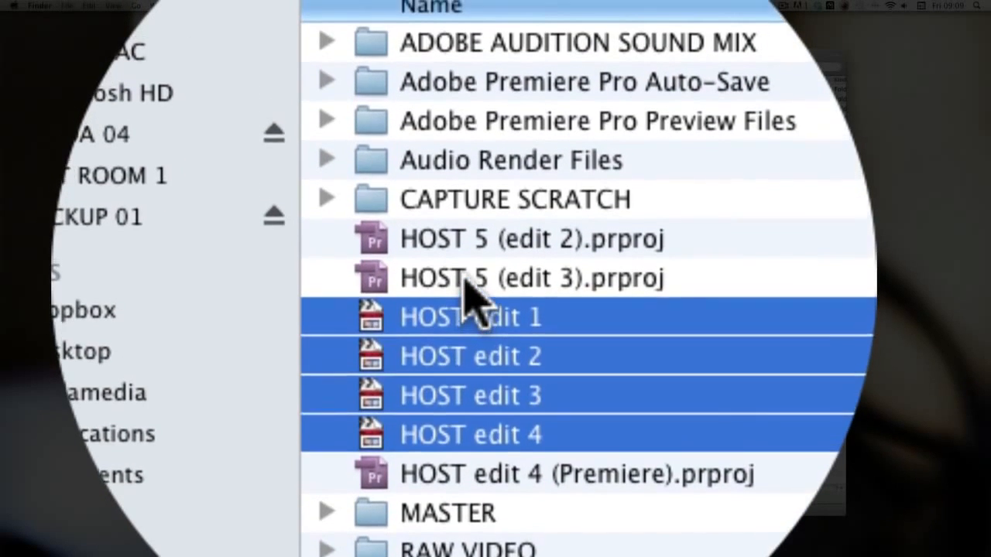
left_click(469, 255)
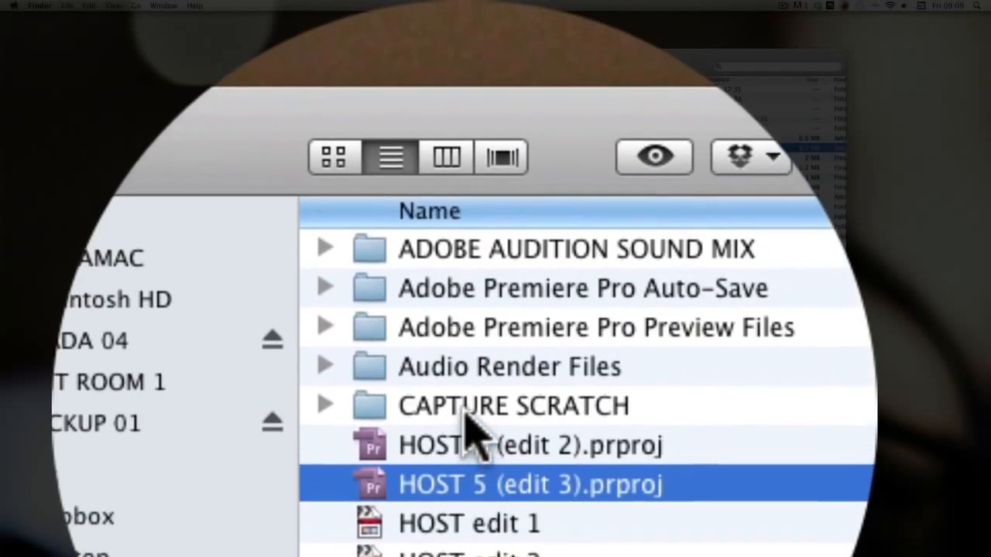
double_click(465, 411)
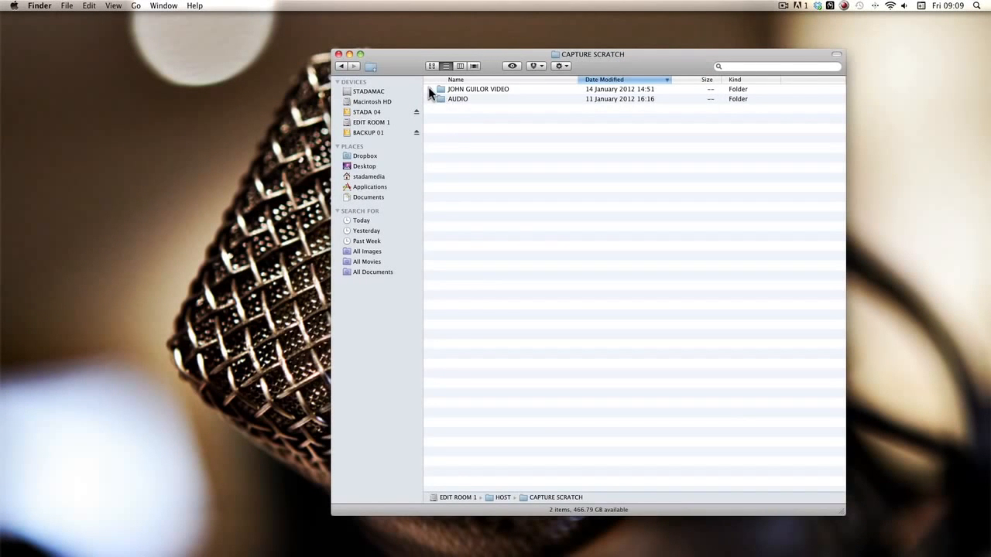
left_click(430, 90)
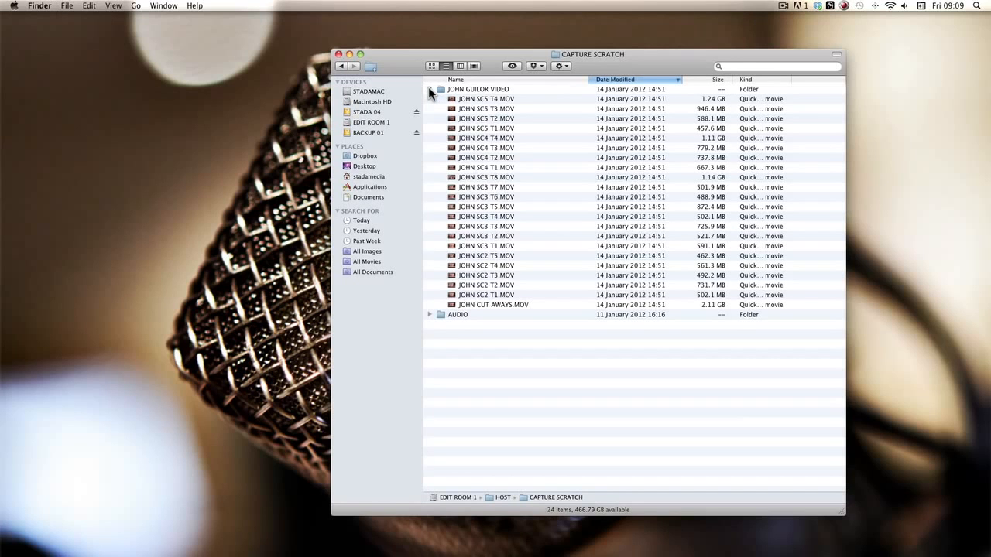
left_click(429, 89)
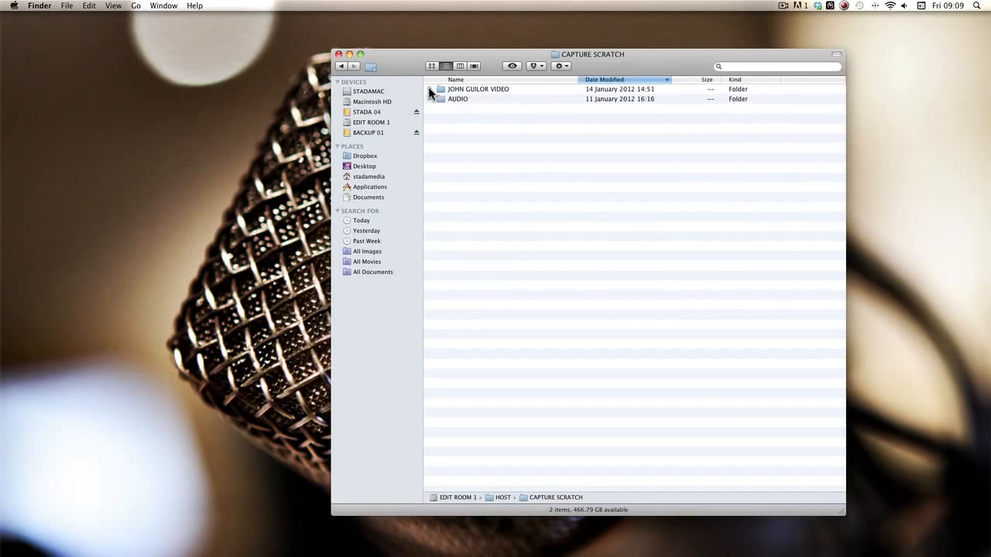
left_click(340, 66)
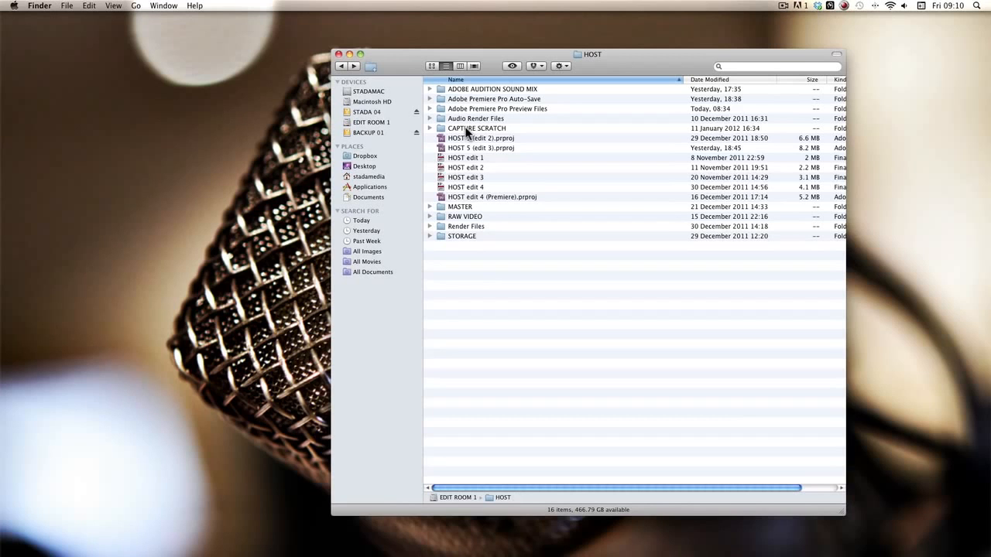
double_click(459, 216)
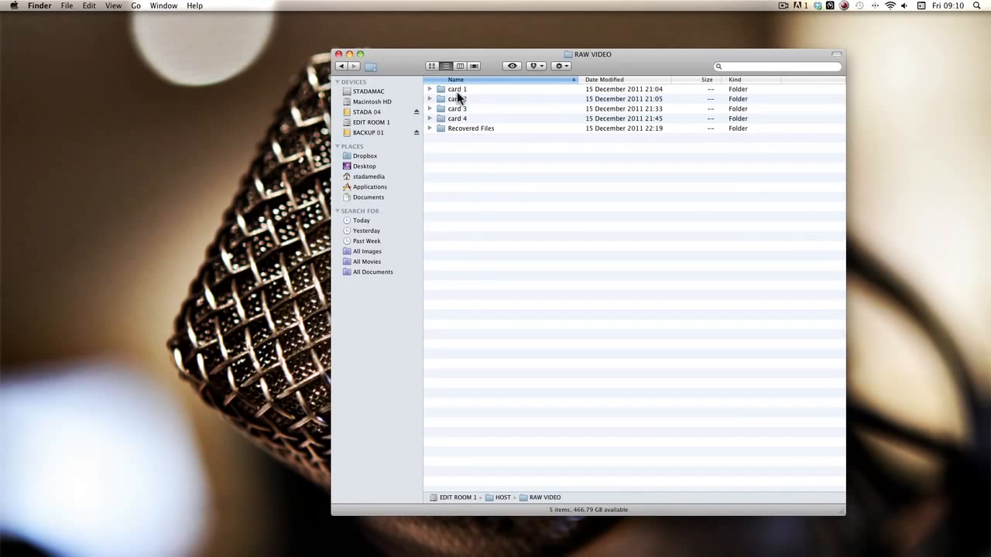
double_click(456, 98)
double_click(477, 89)
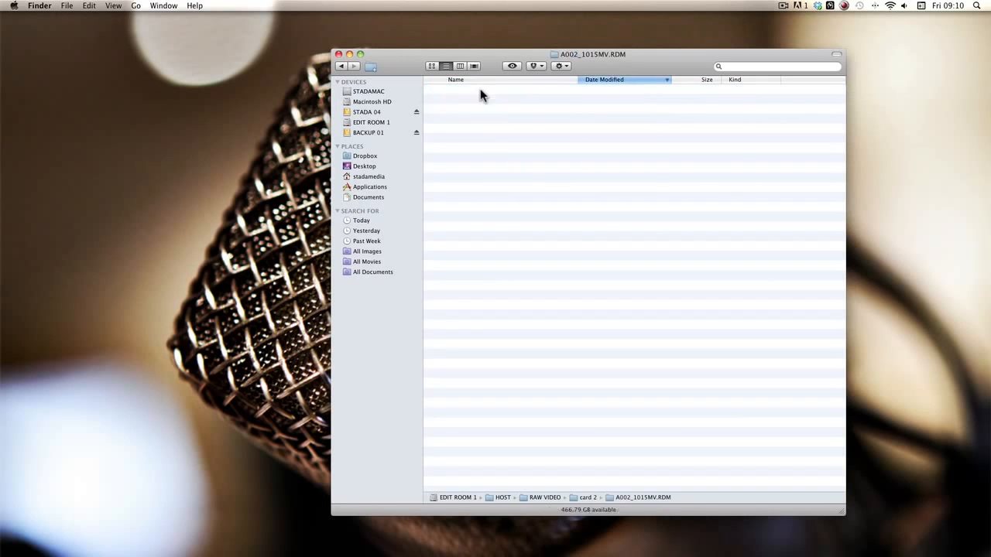
left_click(340, 66)
left_click(340, 66)
left_click(340, 66)
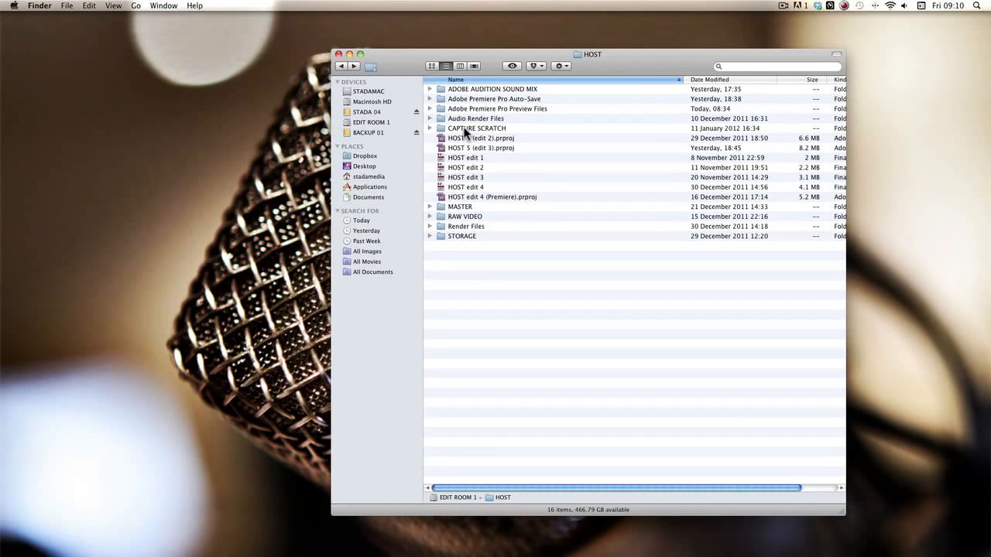
double_click(464, 130)
left_click(459, 89)
double_click(459, 89)
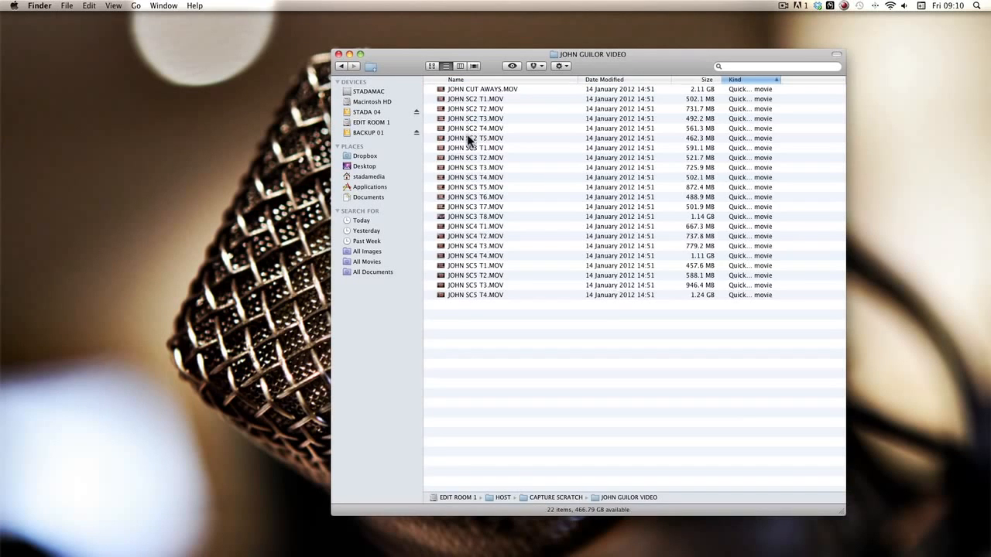
left_click(340, 66)
left_click(340, 66)
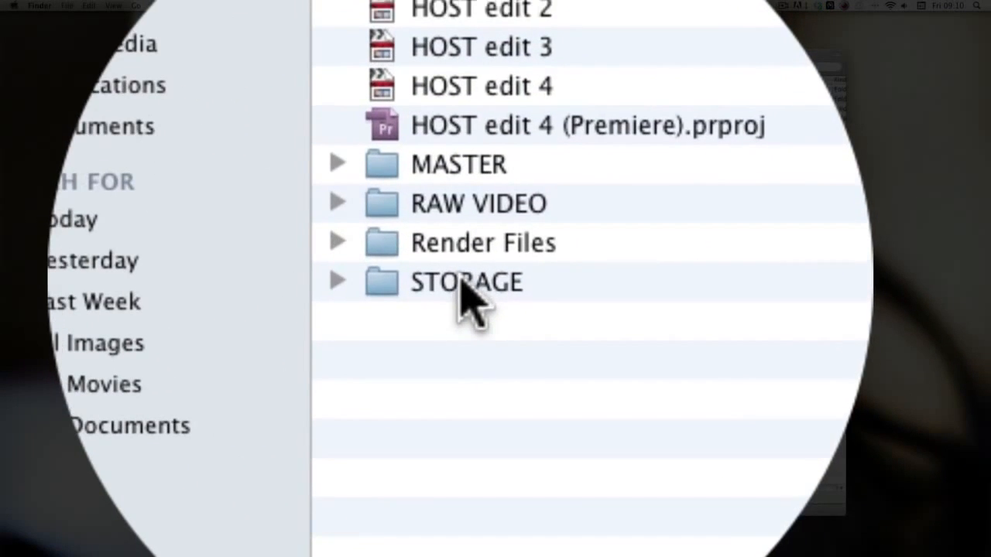
double_click(465, 284)
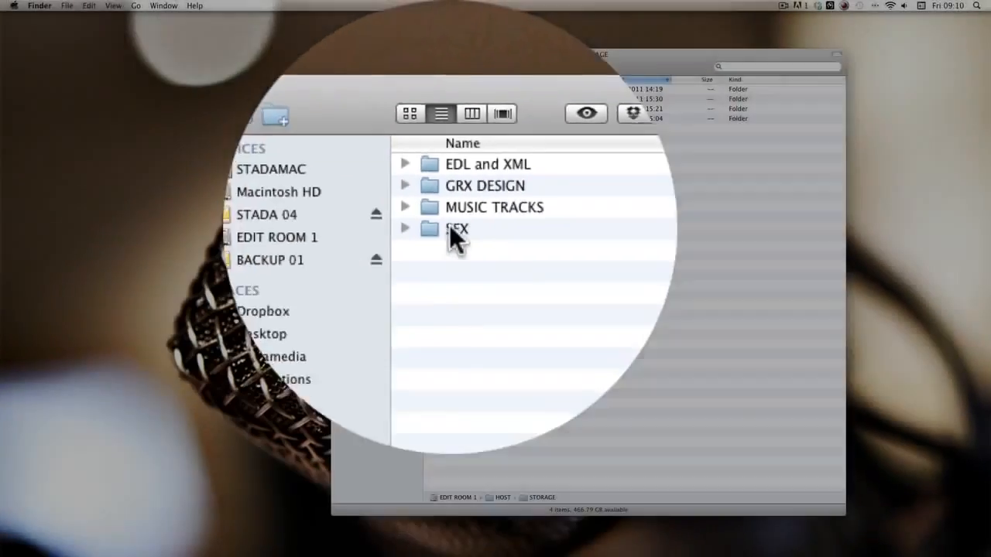
Step: Preview 03308_SFX_RadioStaticFM.wav from the SFX folder with Quick Look, then return to STORAGE
left_click(418, 474)
double_click(450, 118)
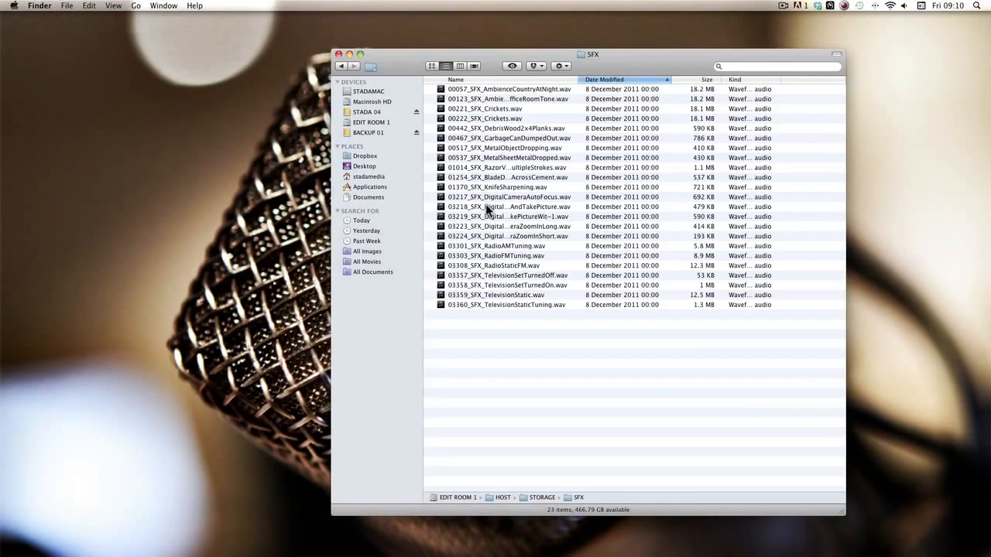
left_click(503, 267)
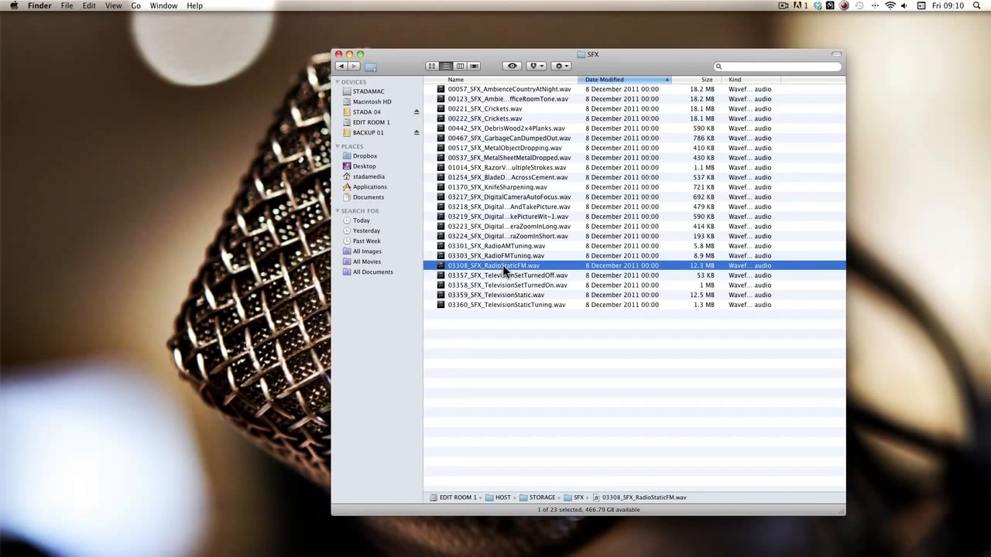
key("space")
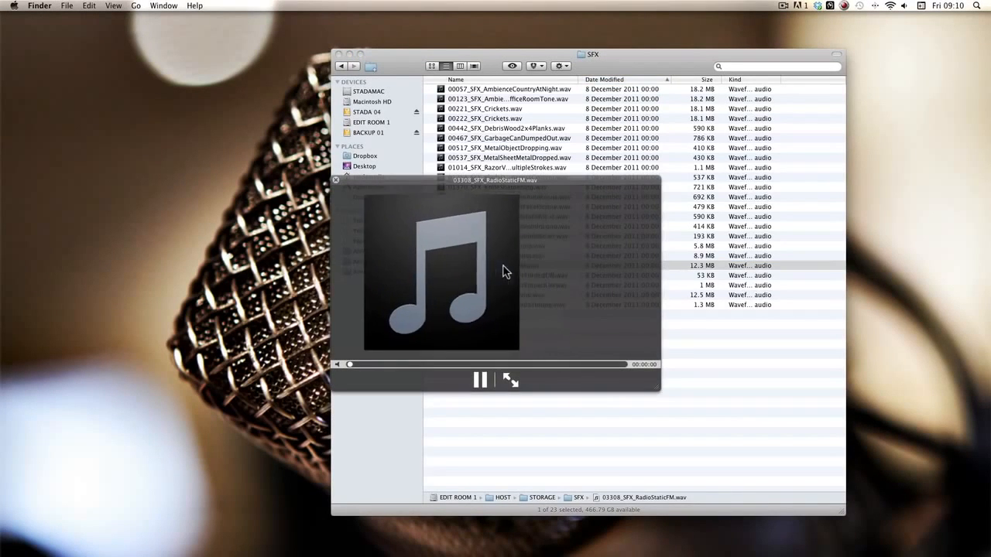
key("space")
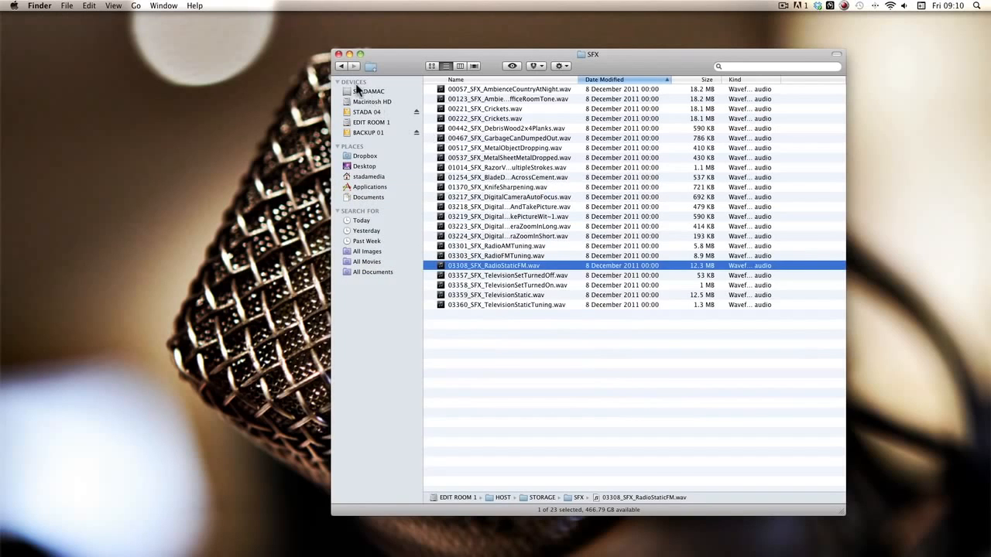
left_click(340, 65)
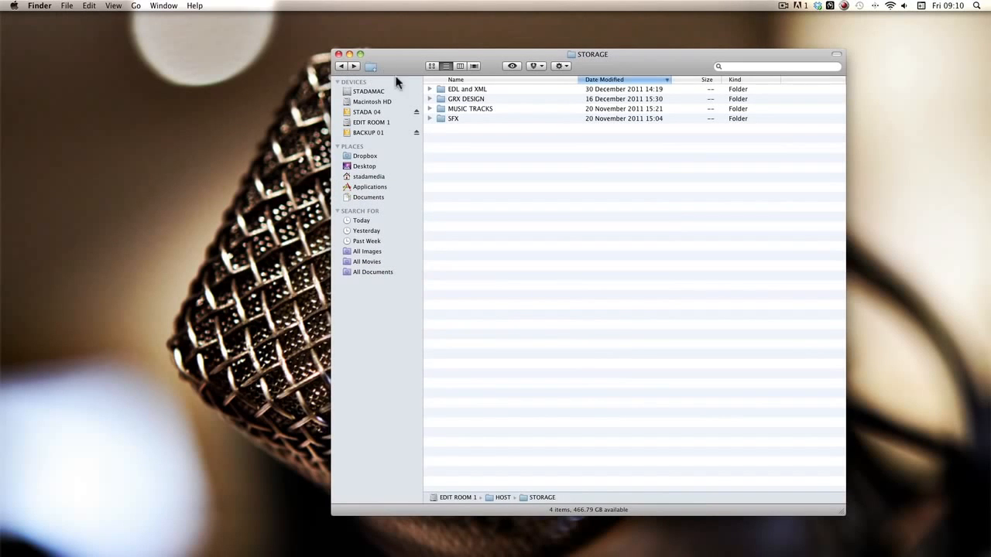
Step: Preview HOST Film Poster (A3) Design 1.psd in GRX DESIGN, then go back to the HOST folder
double_click(463, 101)
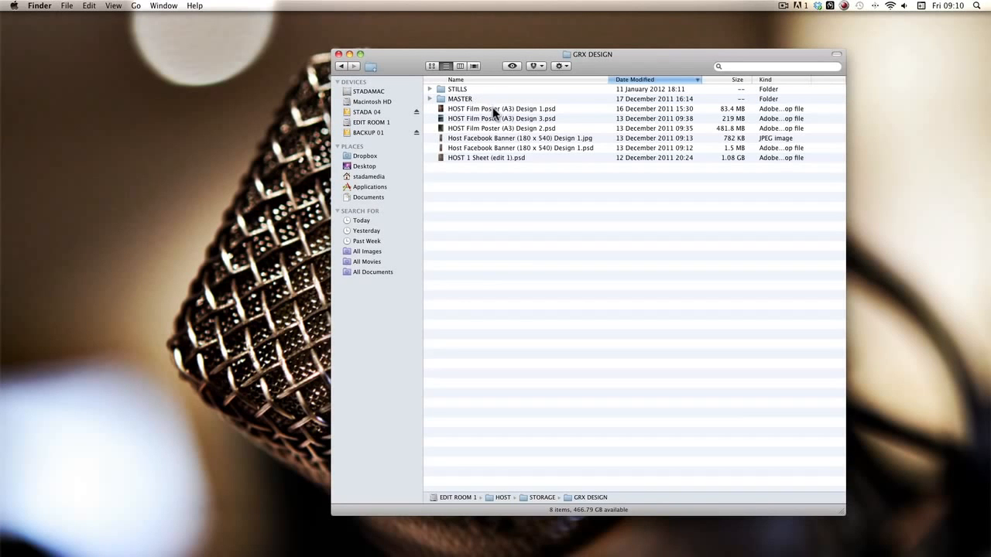
left_click(493, 109)
key("space")
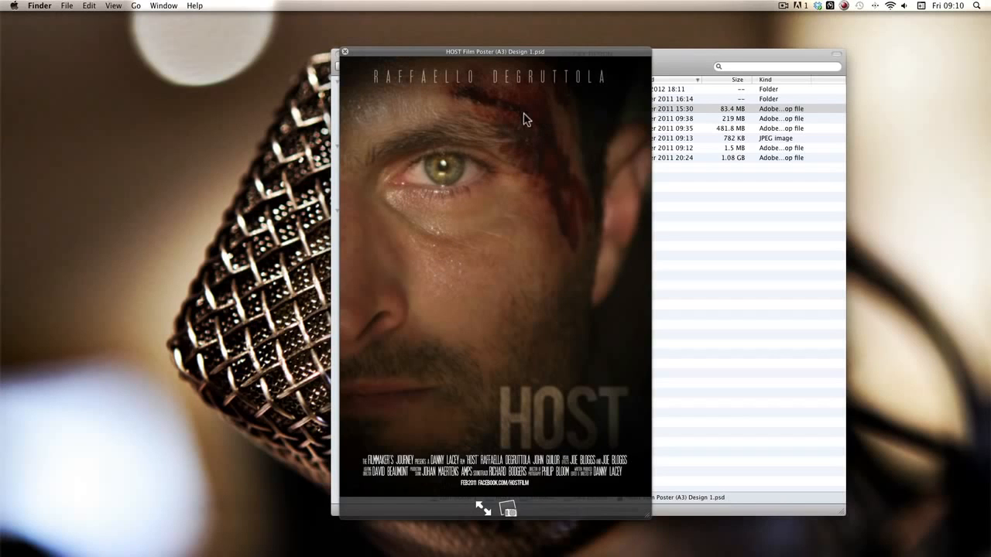
key("space")
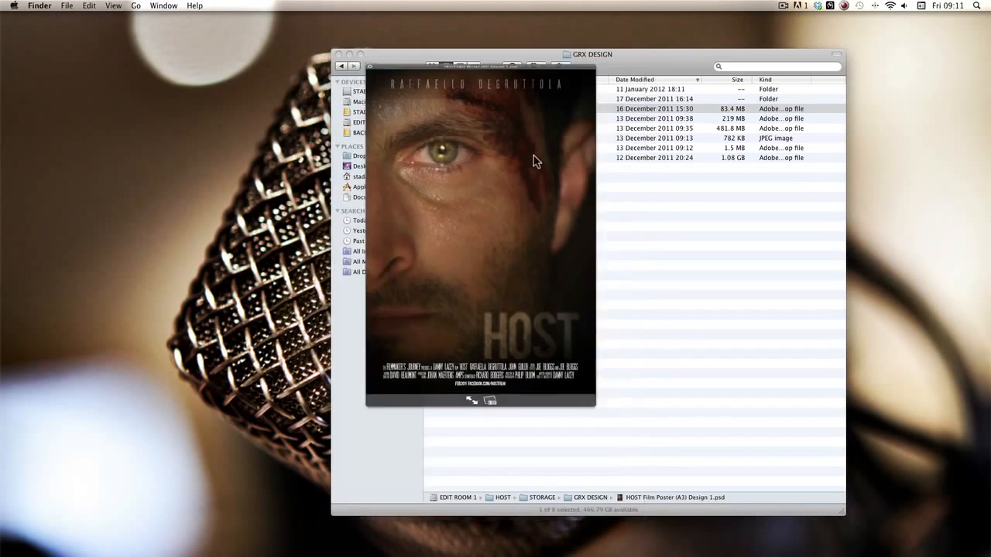
left_click(339, 65)
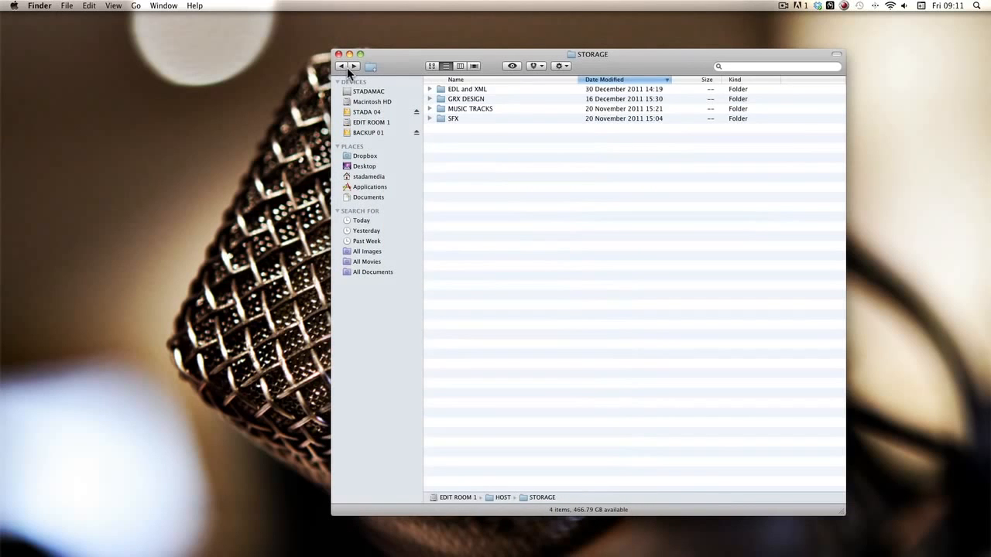
left_click(341, 66)
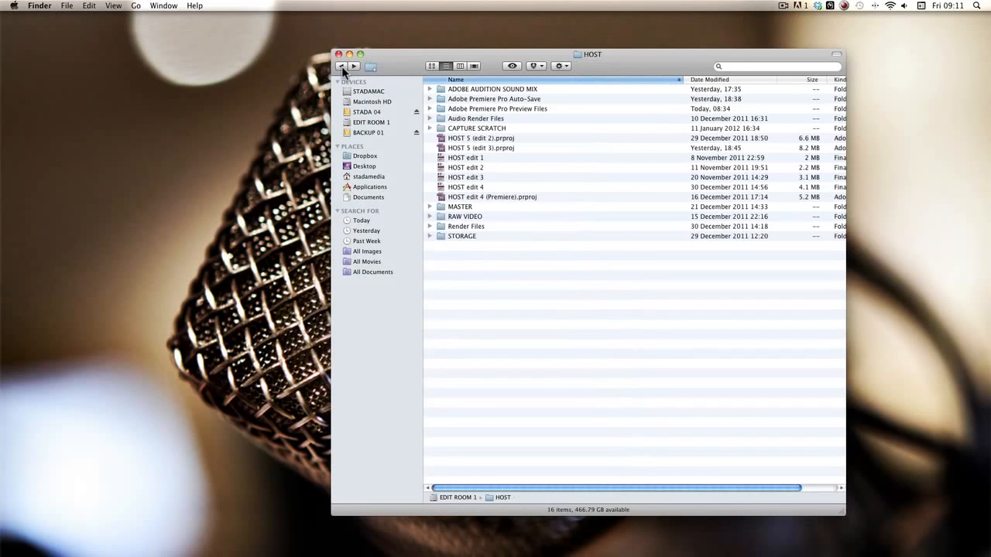
Step: Select the HOST 5 (edit 2) project file, put Finder away, and bring Premiere Pro forward
left_click(470, 137)
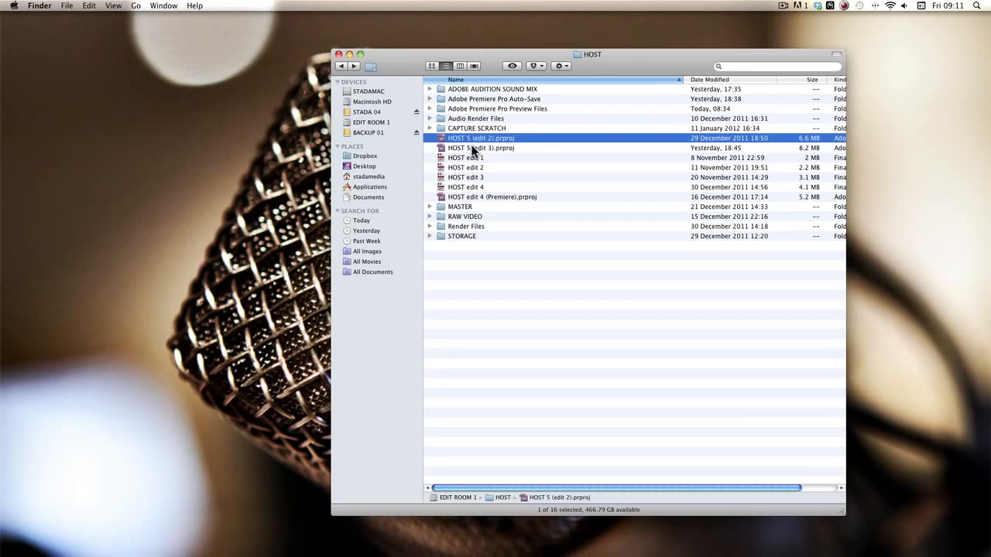
left_click(471, 149)
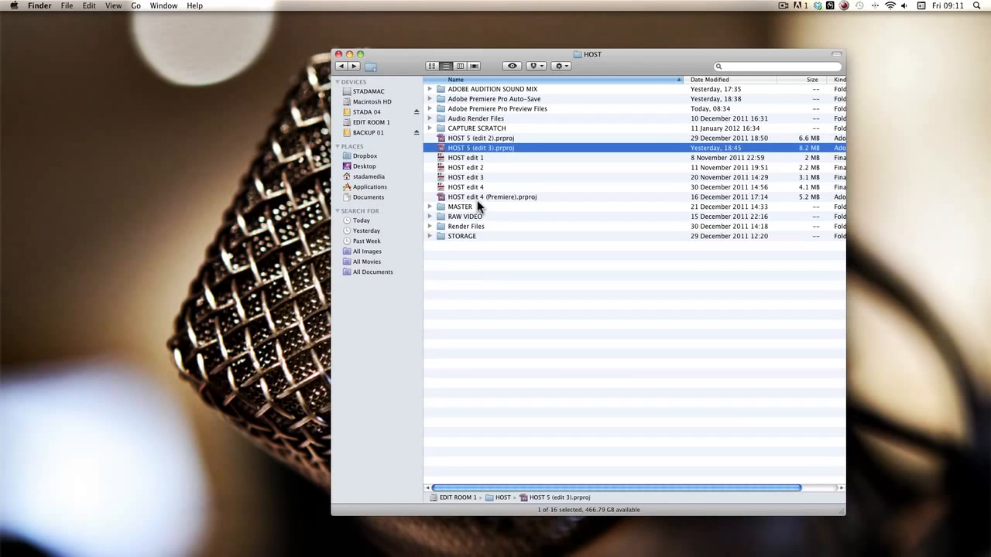
left_click(474, 139)
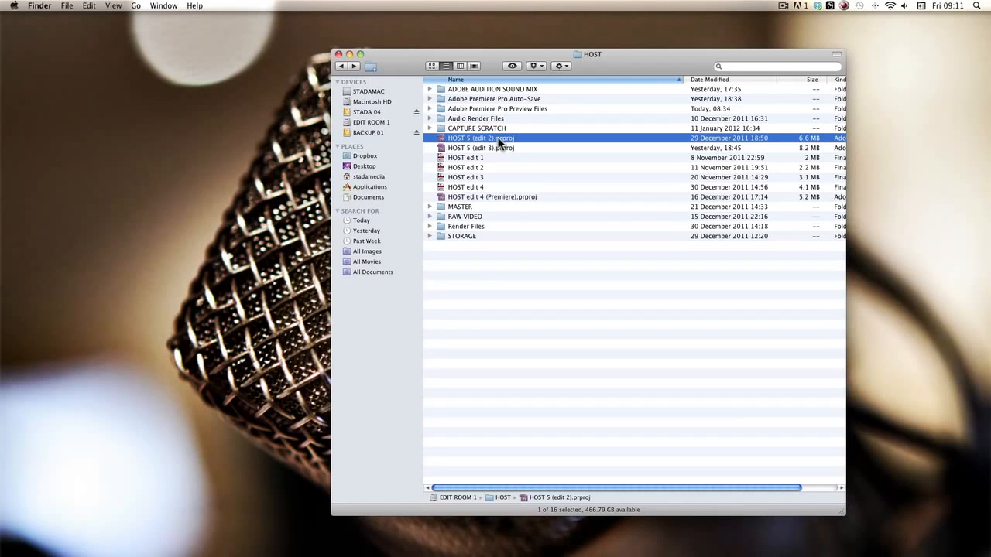
left_click(349, 55)
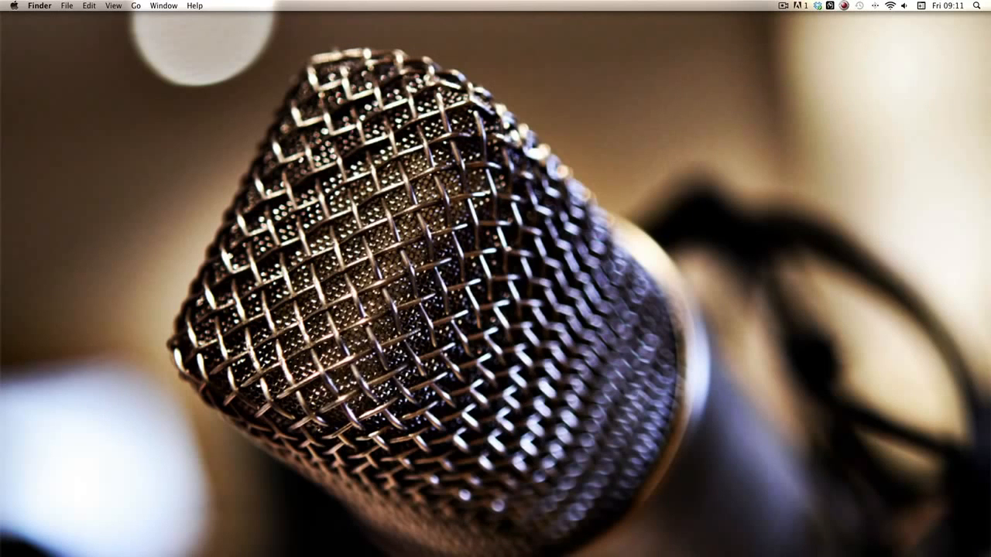
mouse_move(345, 542)
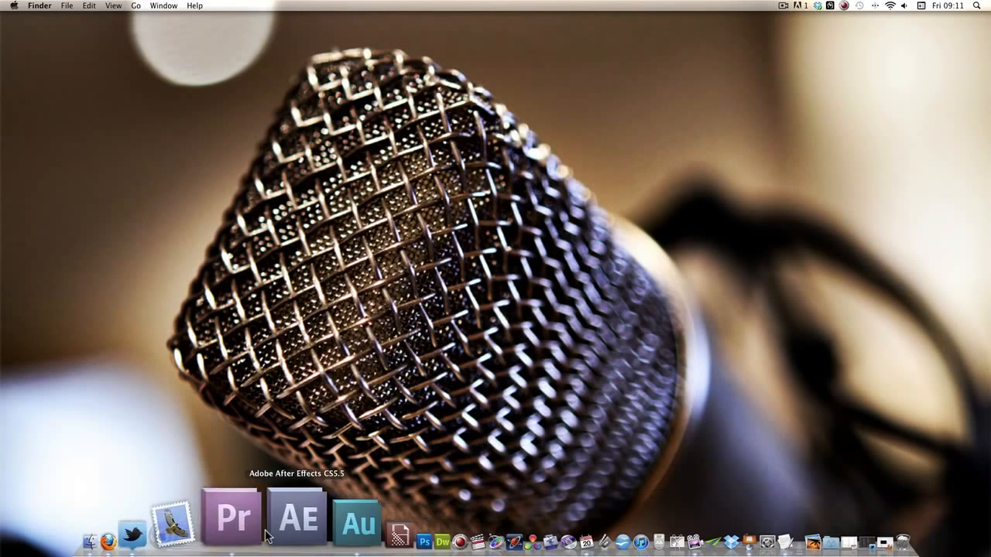
left_click(233, 521)
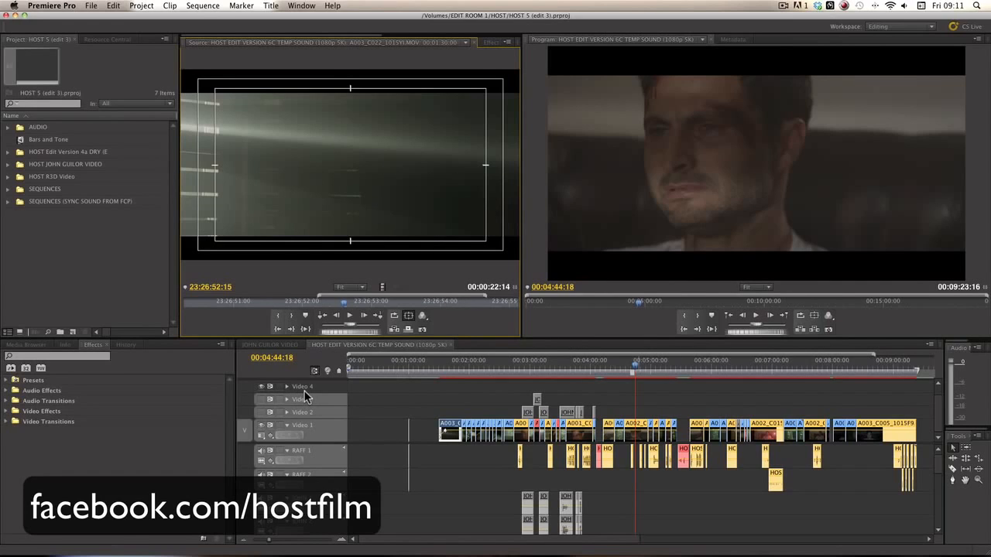
left_click(475, 403)
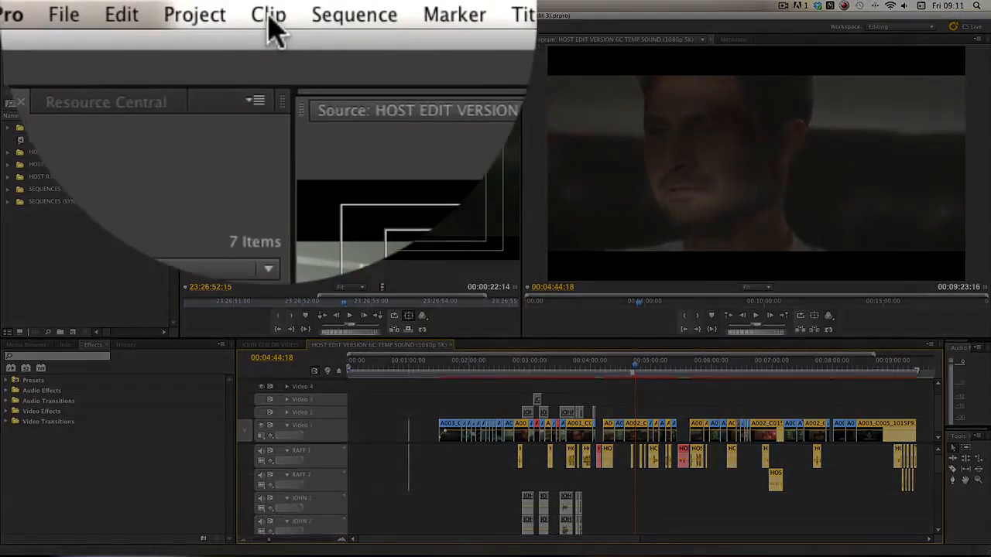
left_click(203, 6)
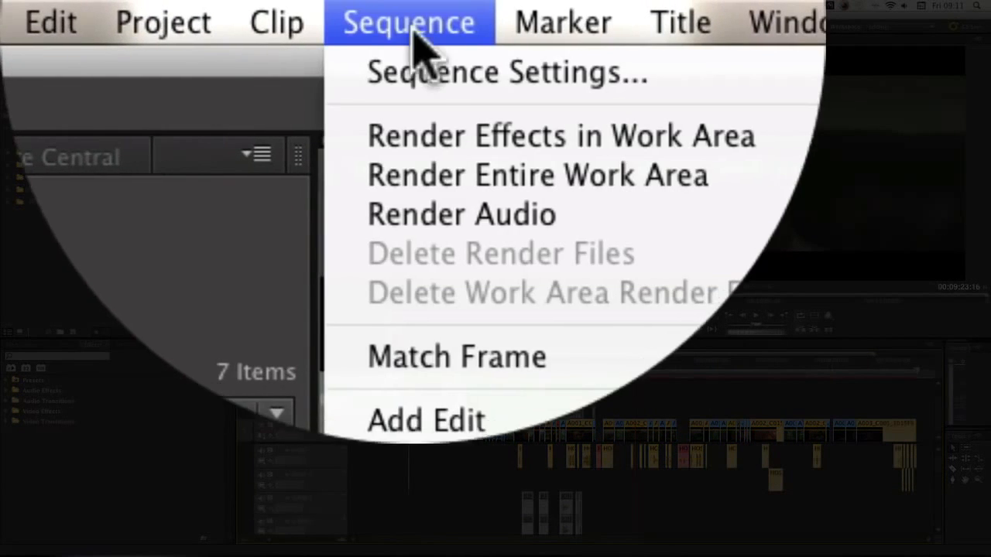
left_click(412, 72)
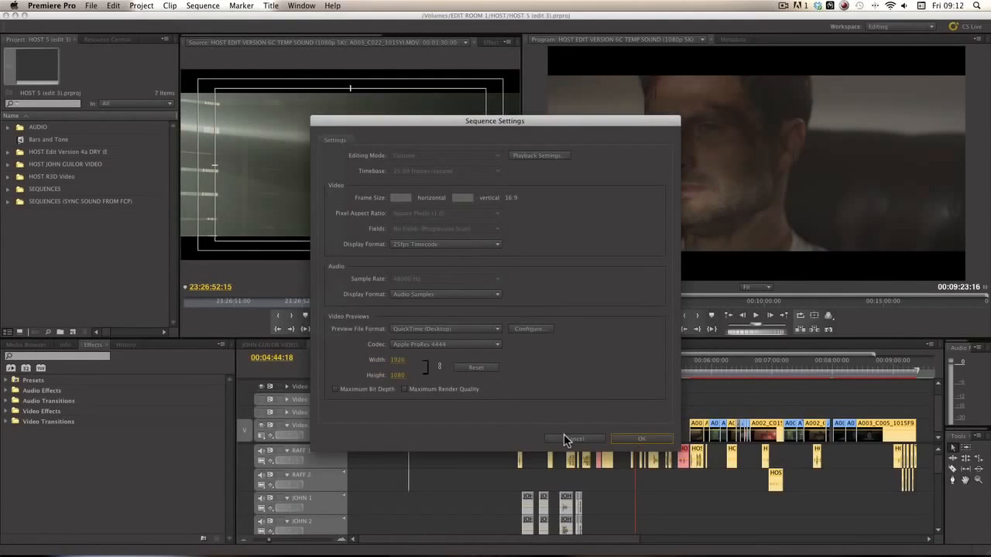
left_click(567, 436)
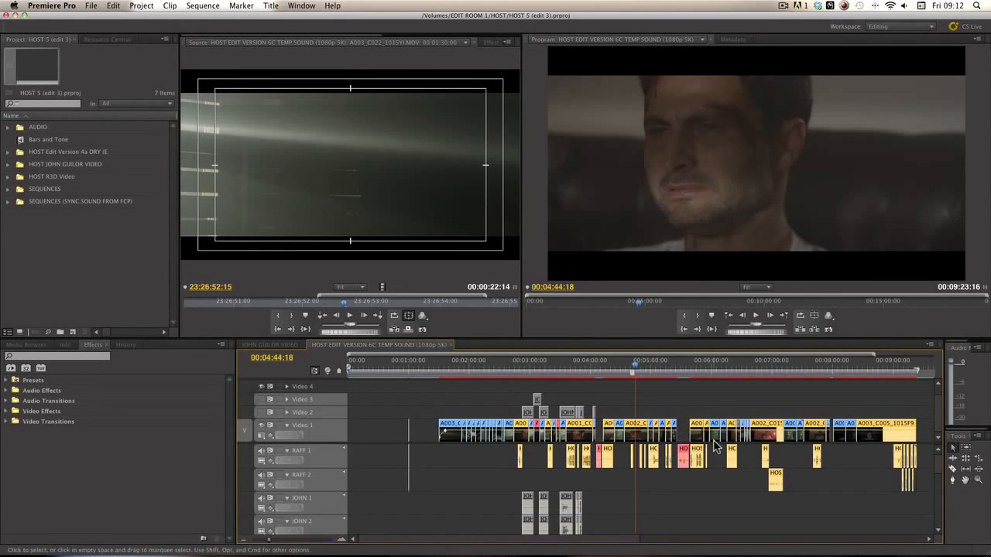
double_click(449, 433)
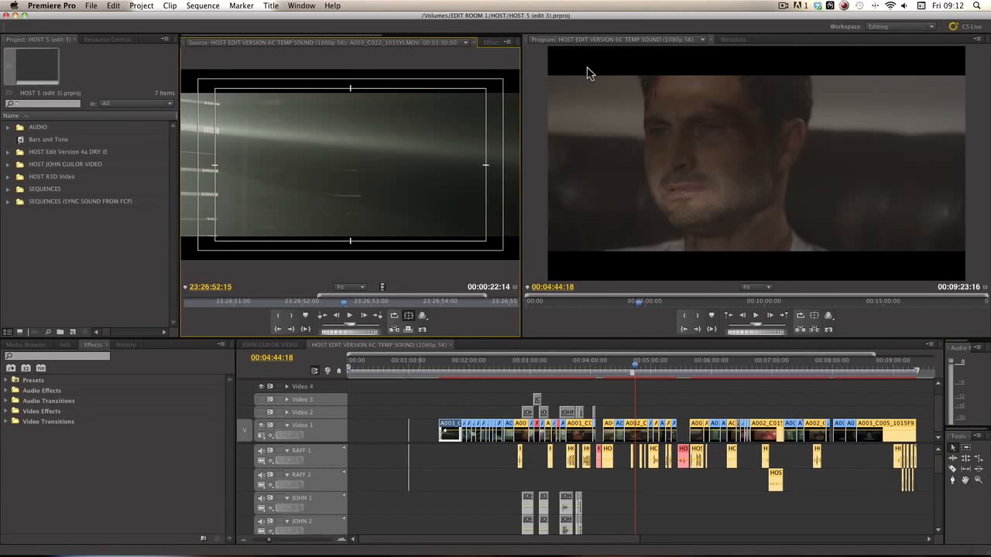
left_click(729, 40)
scroll(713, 101, "down", 4)
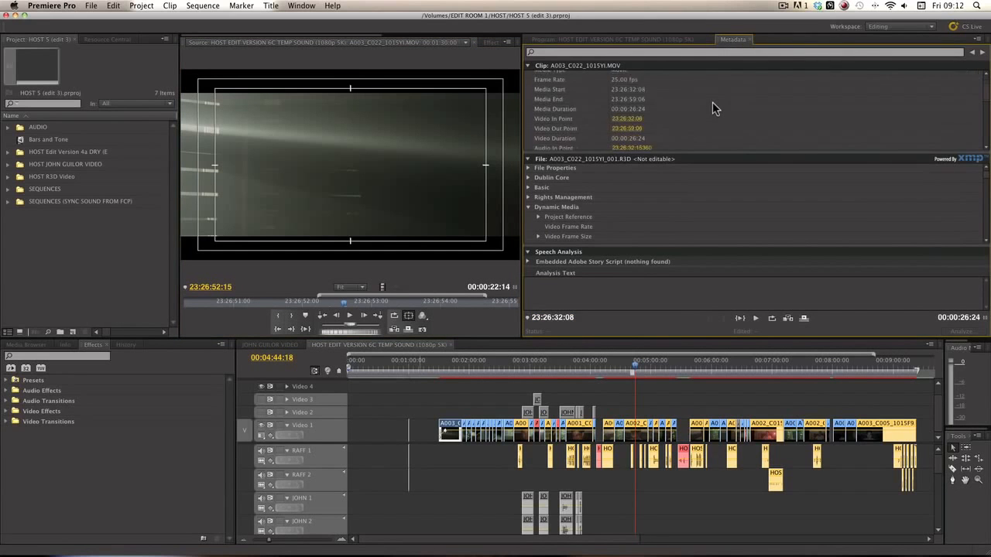
scroll(712, 101, "down", 2)
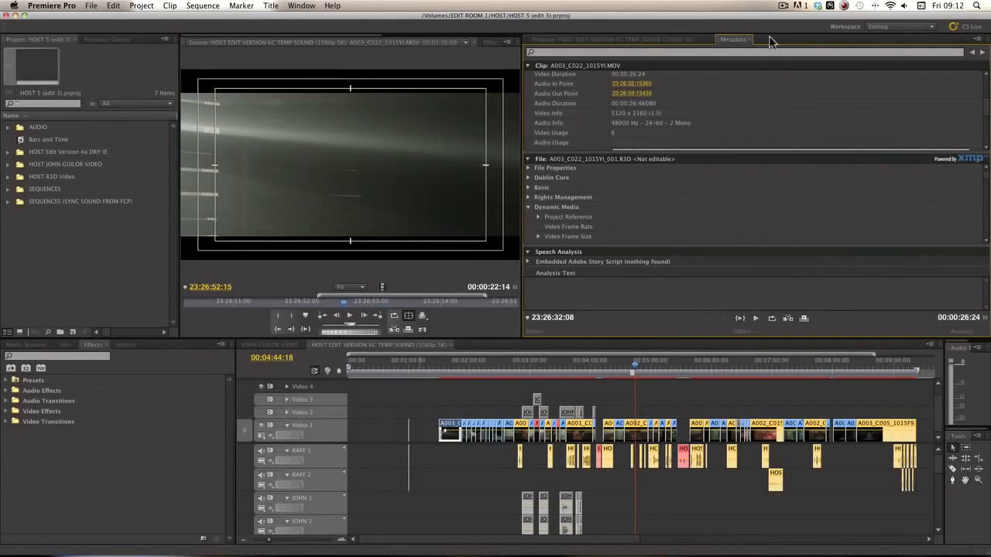
left_click(665, 44)
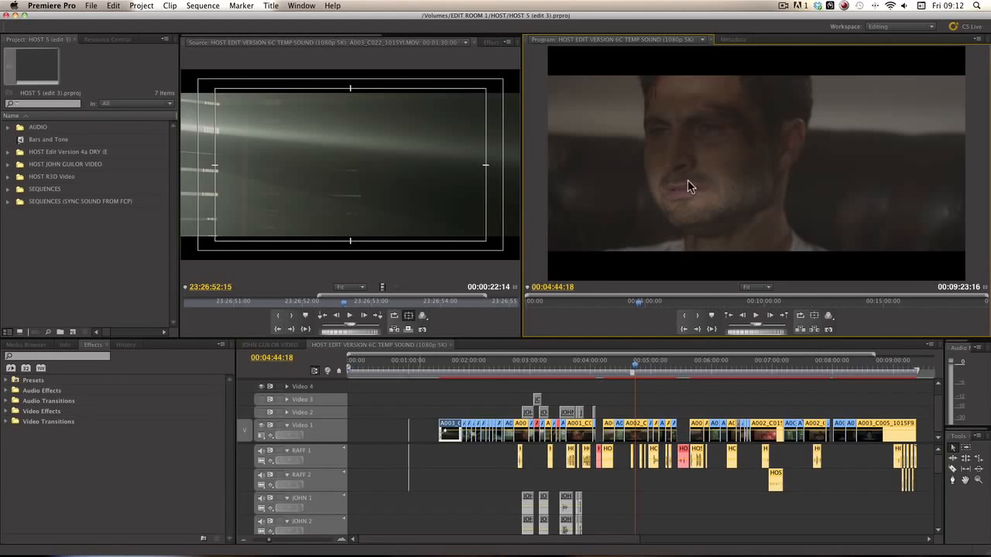
Step: Lower the Program monitor's playback resolution to a smaller fraction from its context menu
right_click(728, 147)
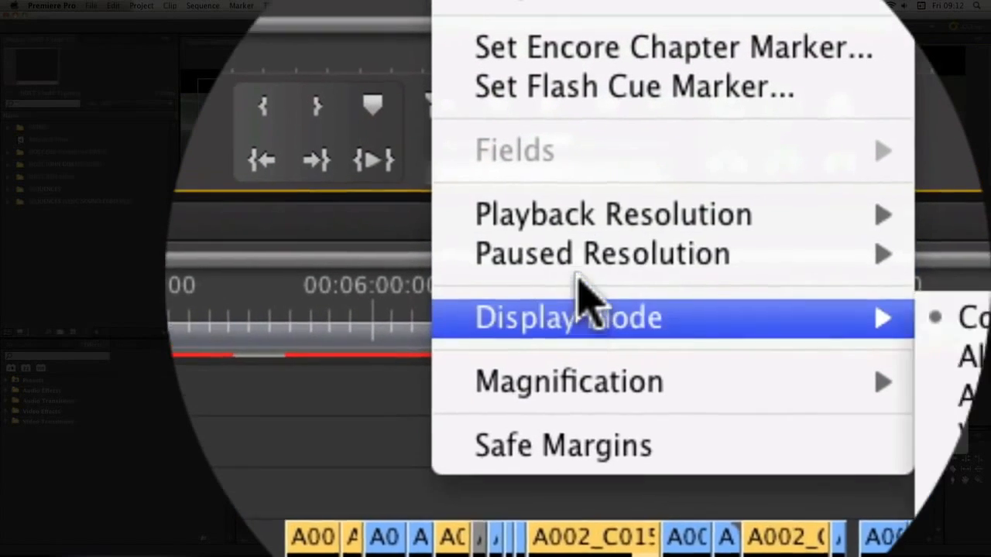
mouse_move(762, 348)
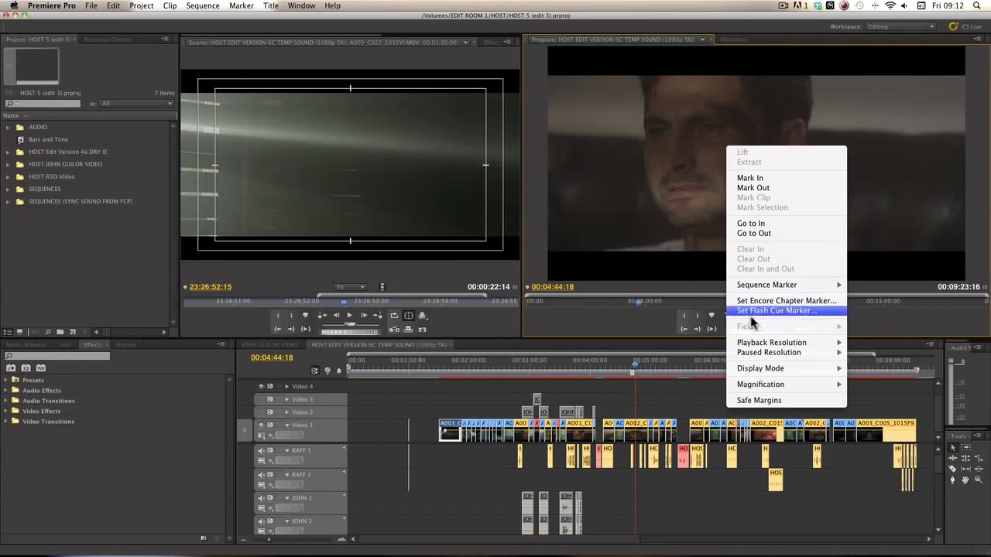
left_click(632, 199)
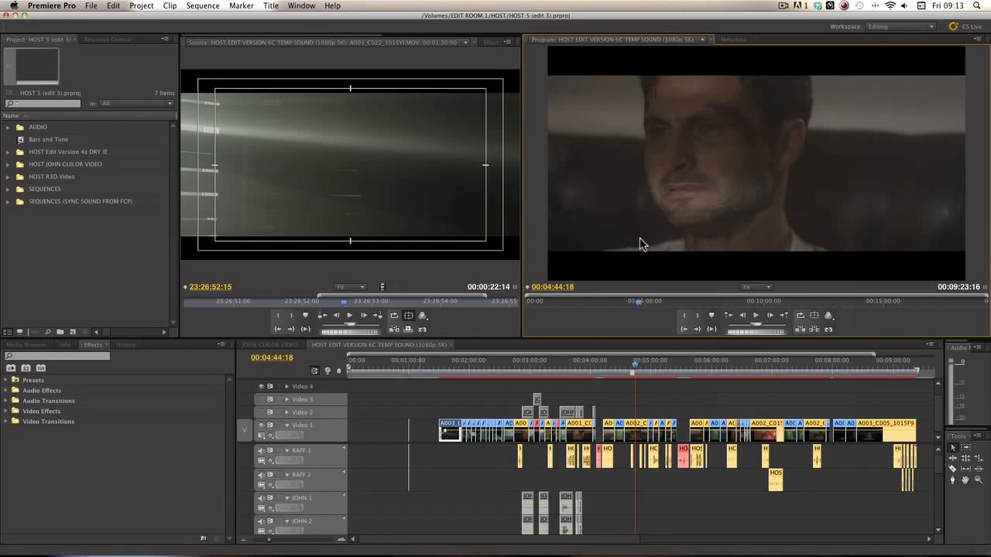
right_click(639, 240)
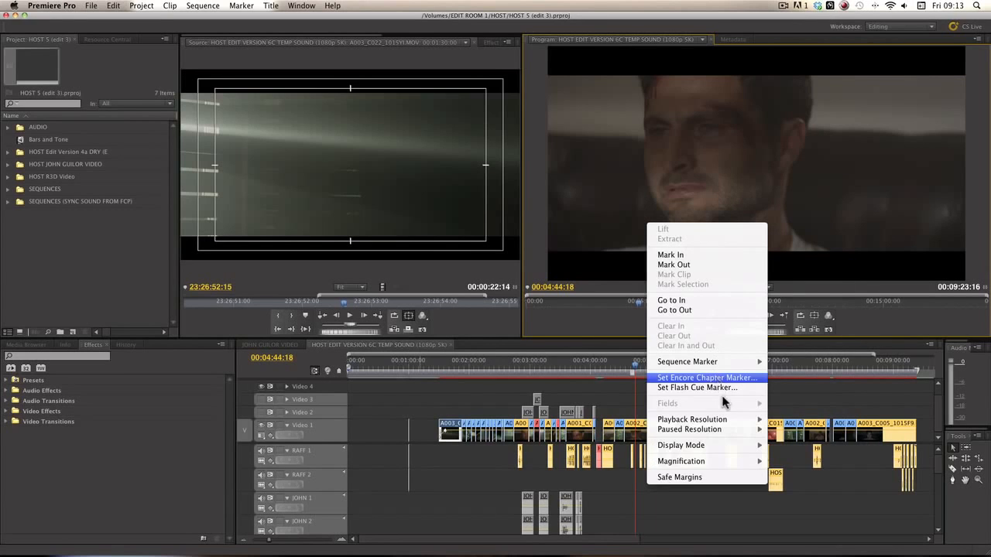
mouse_move(736, 420)
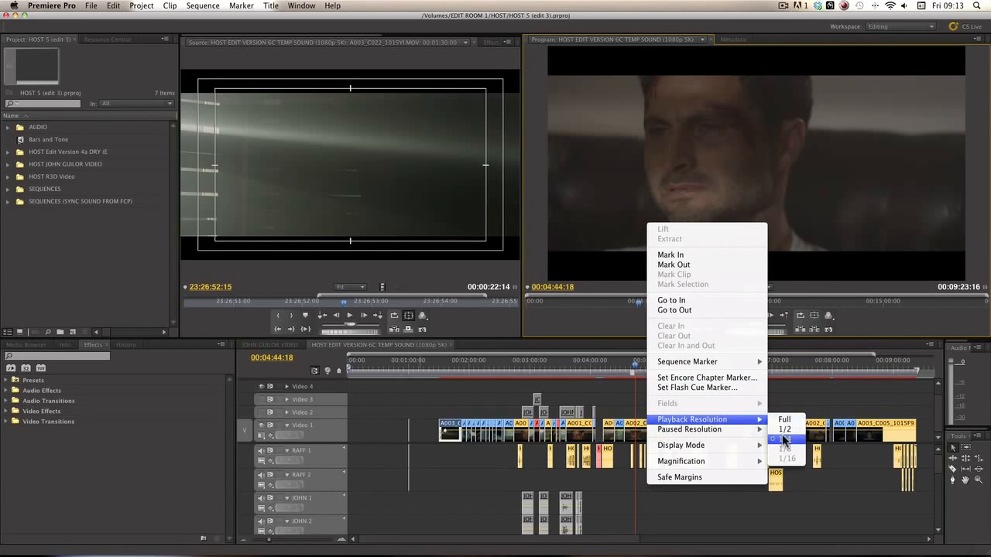
left_click(622, 249)
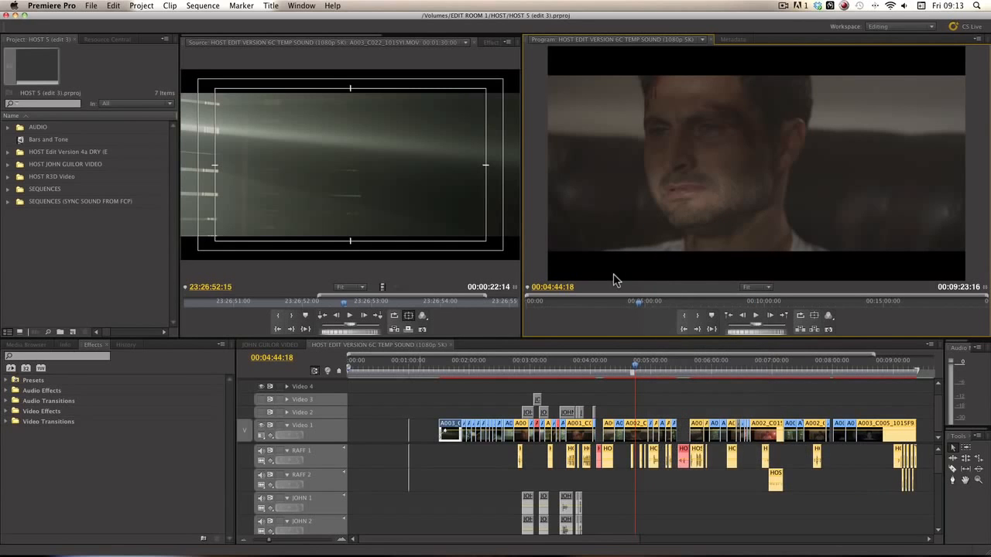
Step: Play the sequence from the first clip, then park the playhead at 00:04:52:10
left_click(443, 364)
key("Up")
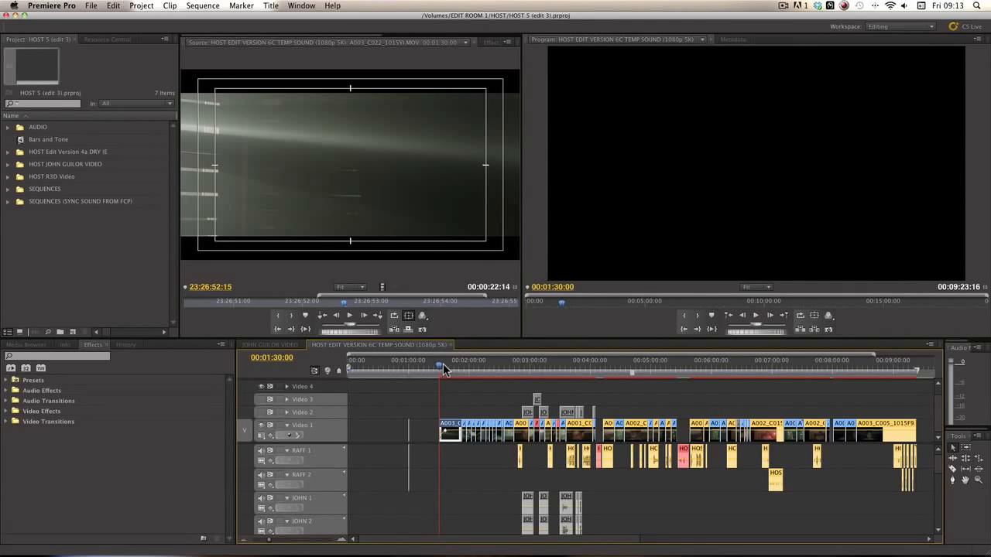
key("space")
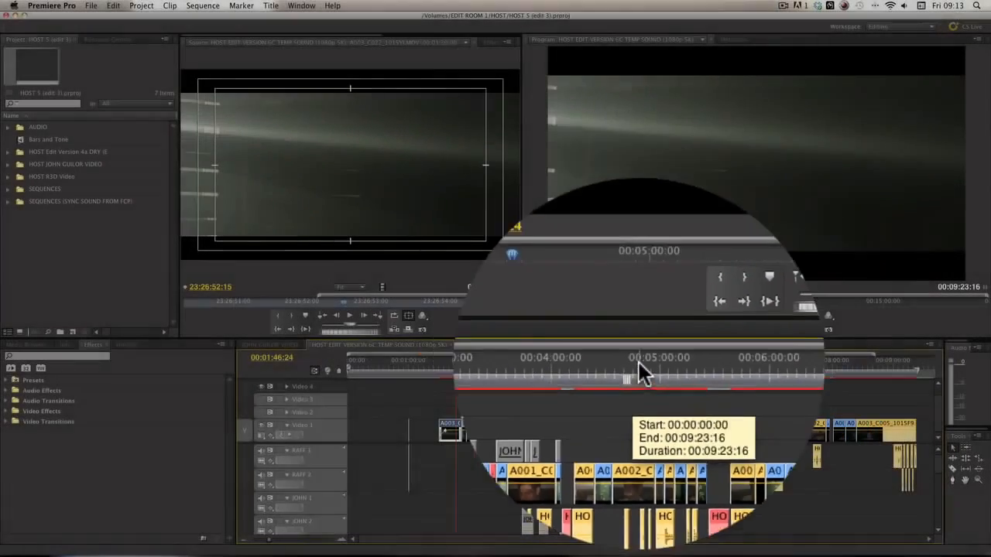
left_click(644, 362)
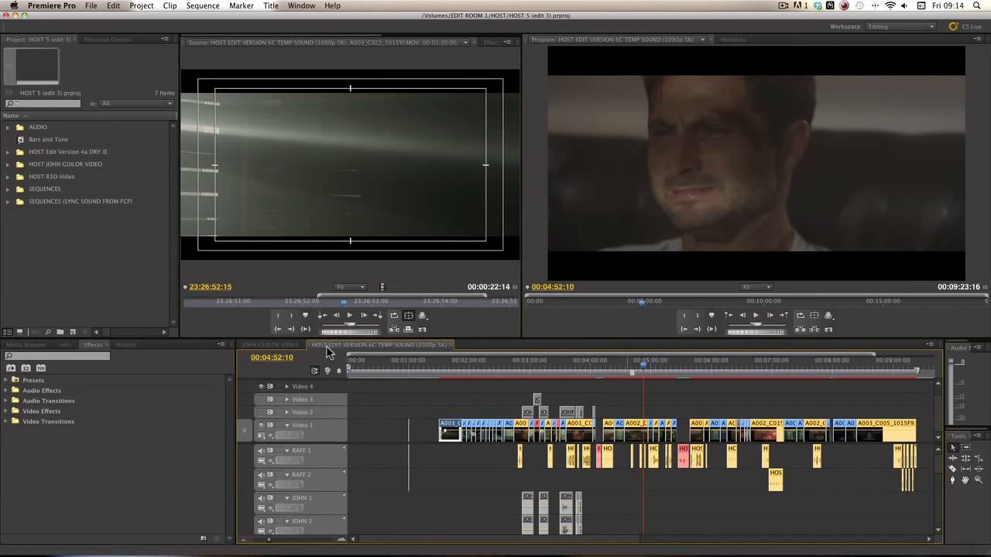
left_click(274, 345)
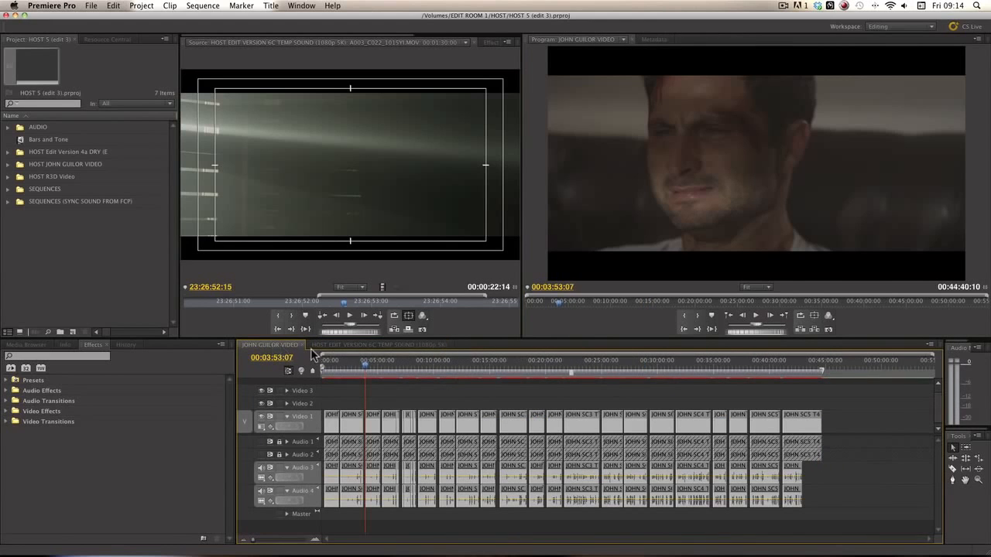
left_click(366, 360)
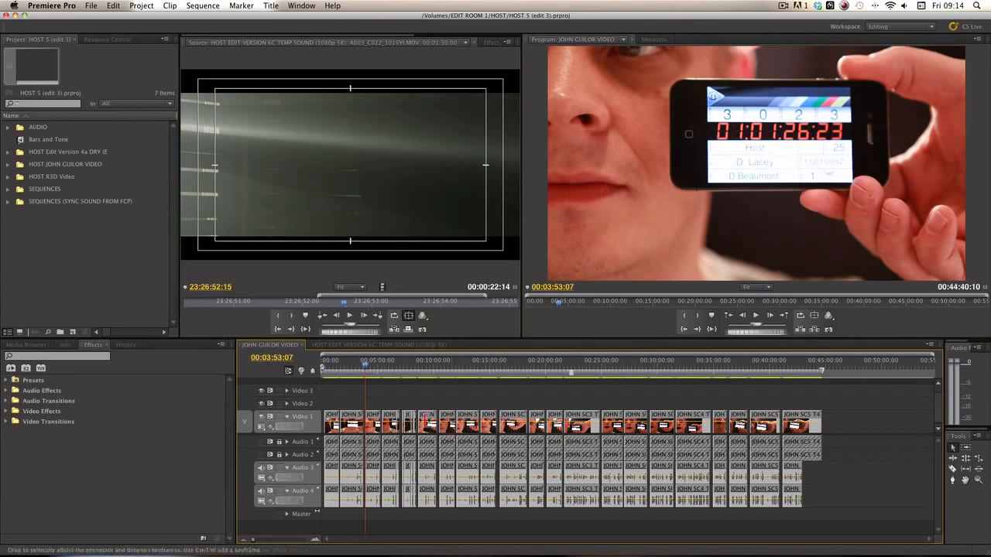
left_click(364, 345)
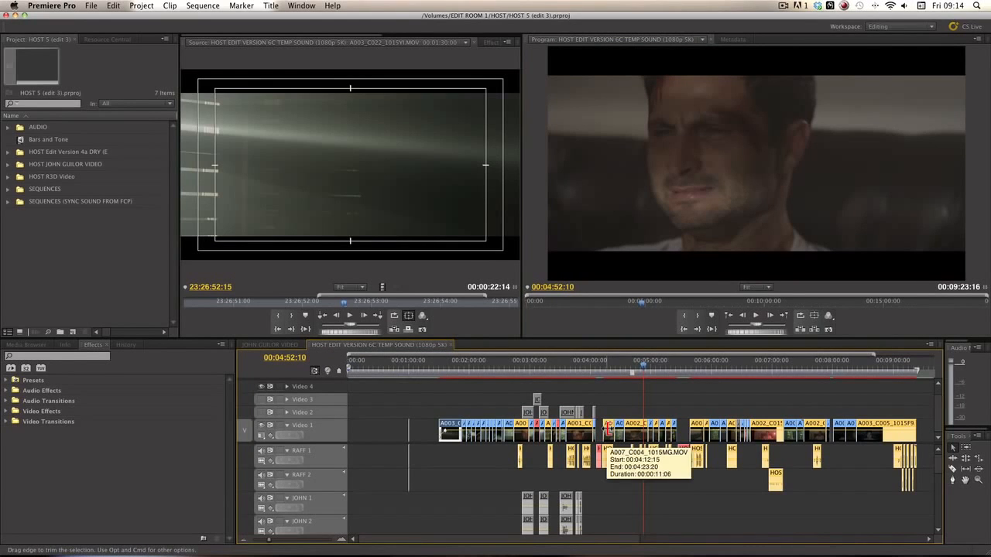
Step: At 00:04:04:00, toggle Video 2 off and on, then inspect JOHN SC2 T5.MOV's Effect Controls
left_click(595, 364)
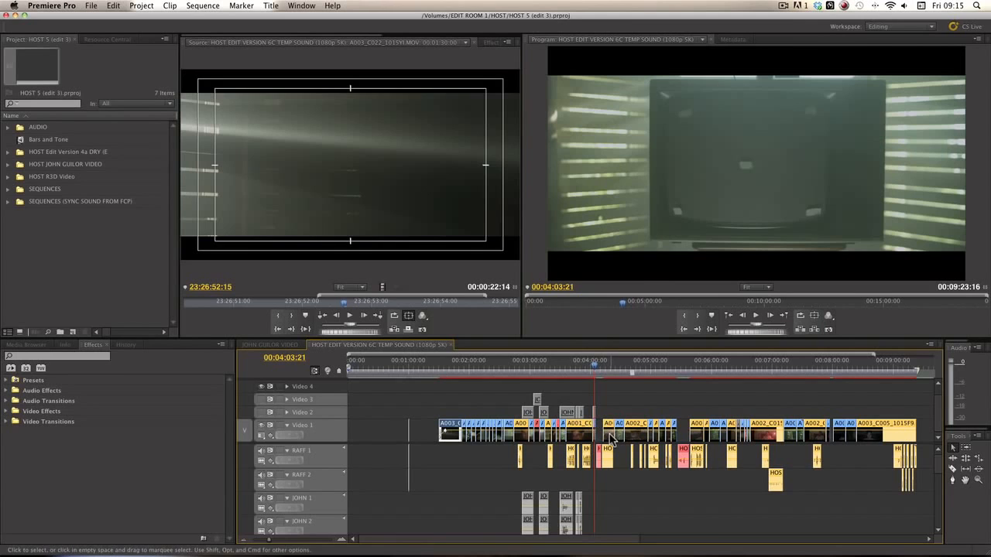
scroll(596, 436, "up", 10)
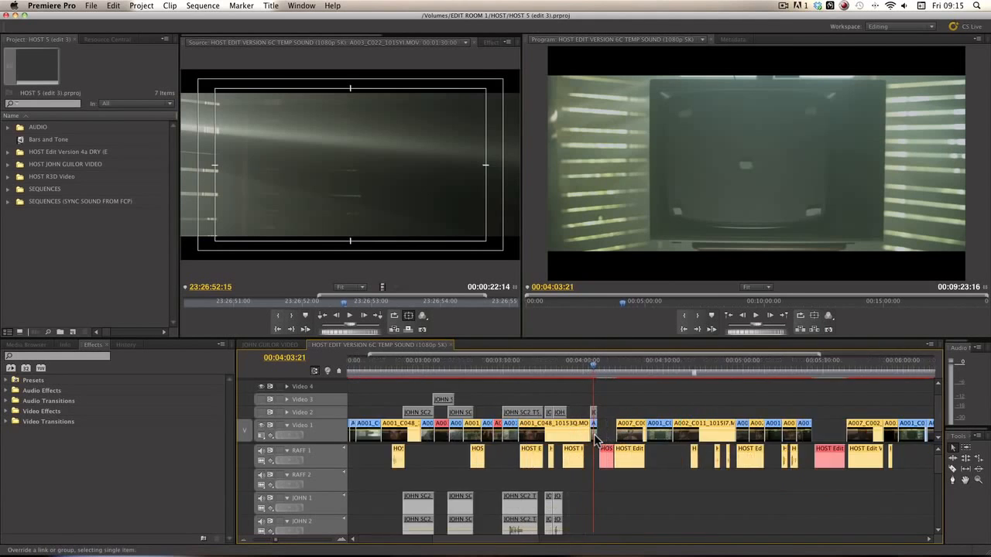
left_click(583, 366)
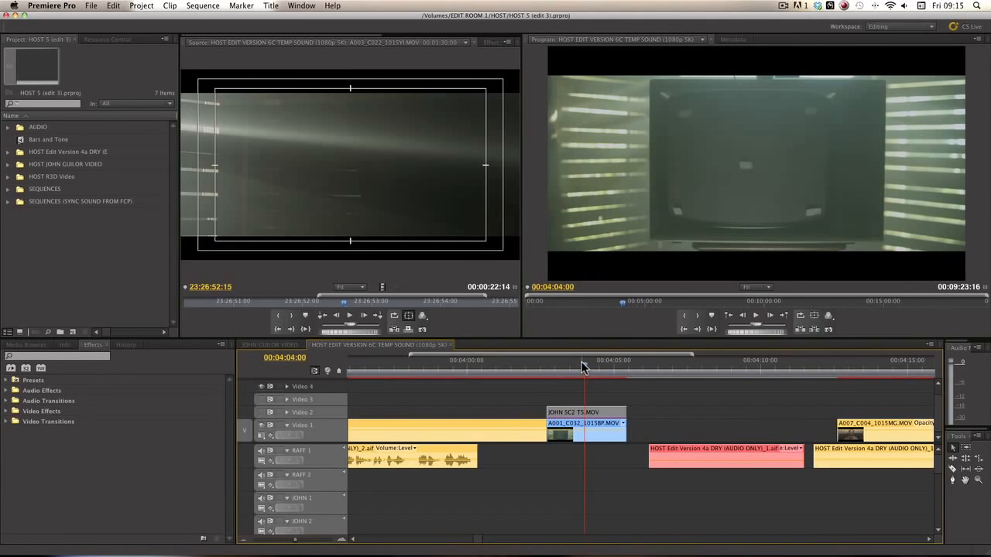
left_click(259, 413)
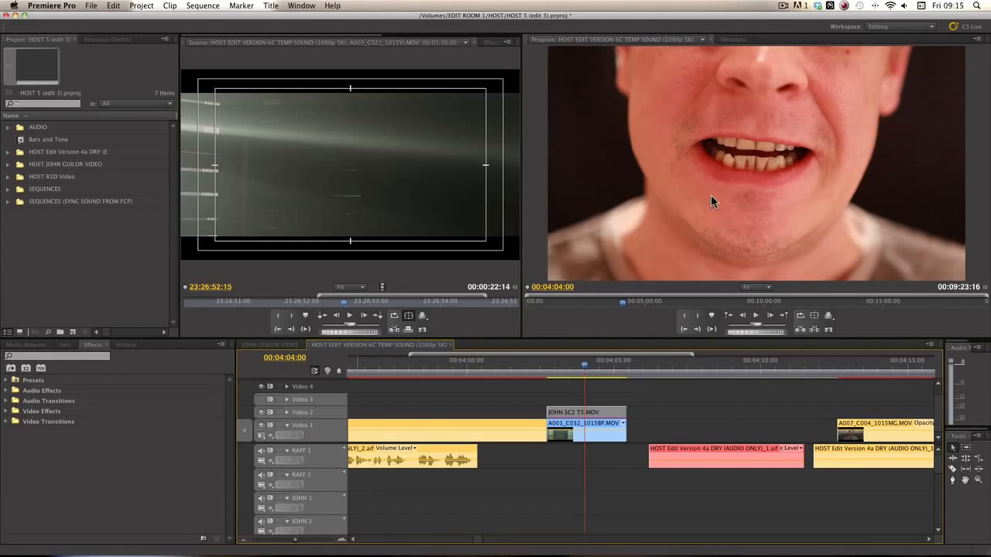
left_click(259, 412)
left_click(260, 412)
double_click(586, 415)
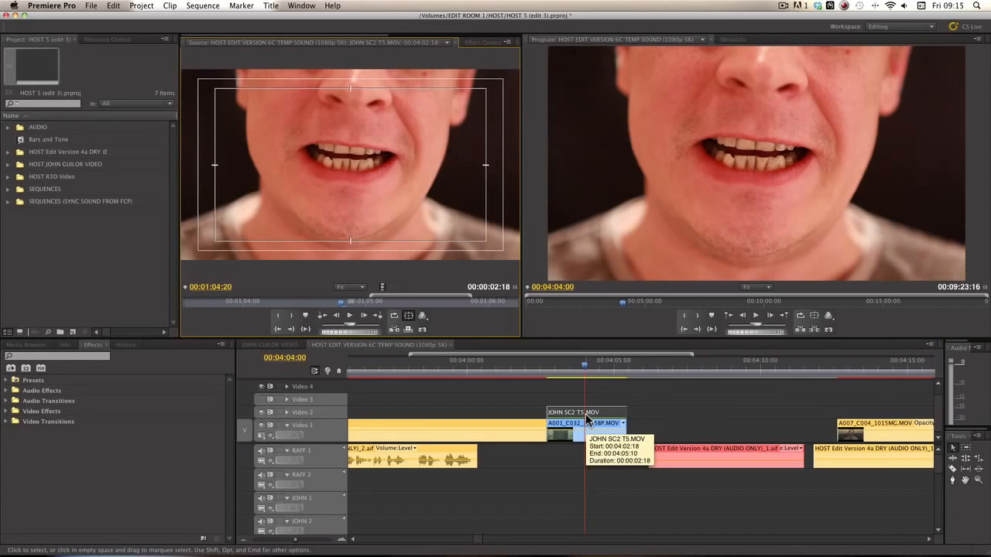
left_click(481, 42)
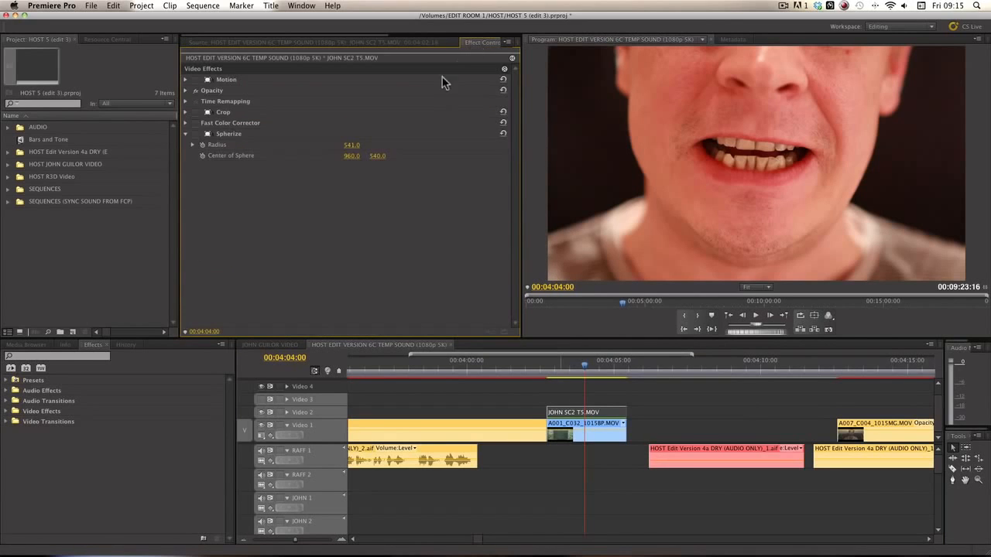
Step: Enable Spherize, Fast Color Corrector, Crop and Motion on JOHN SC2 T5.MOV, scrub, then hide Video 2
left_click(196, 134)
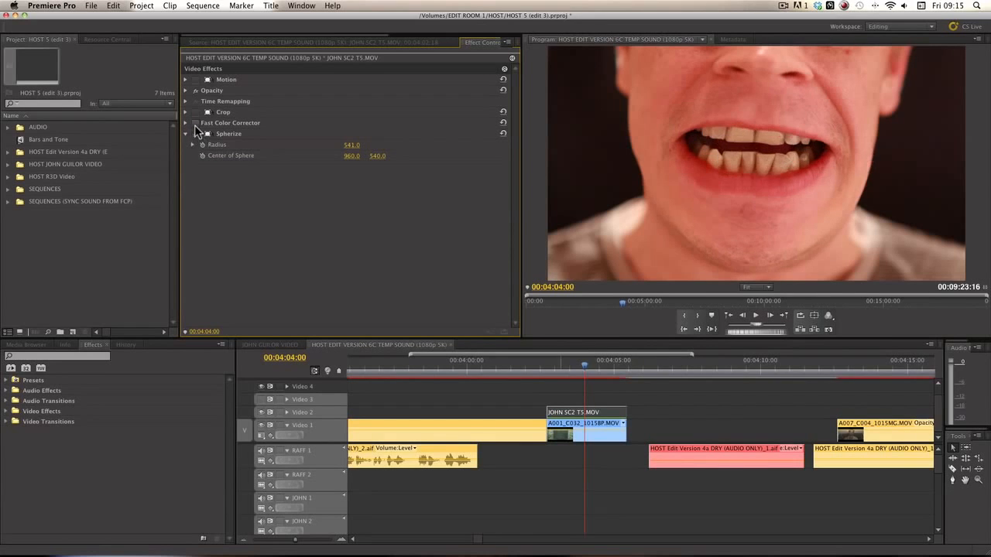
left_click(196, 123)
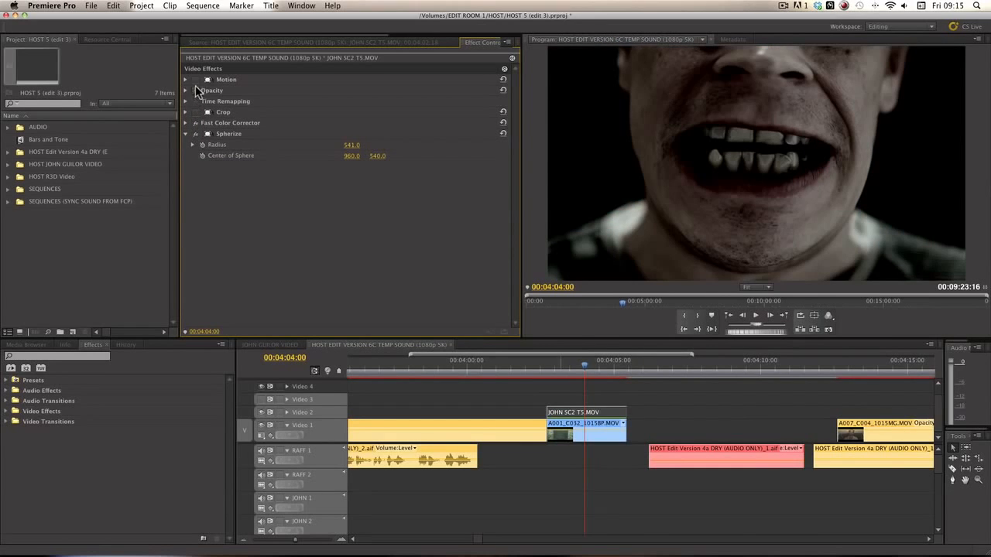
left_click(194, 112)
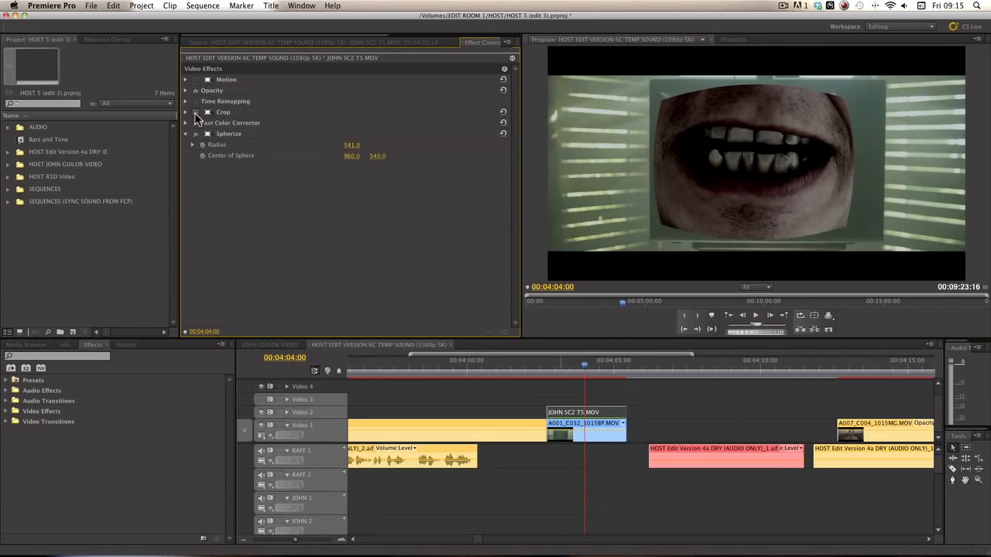
left_click(193, 80)
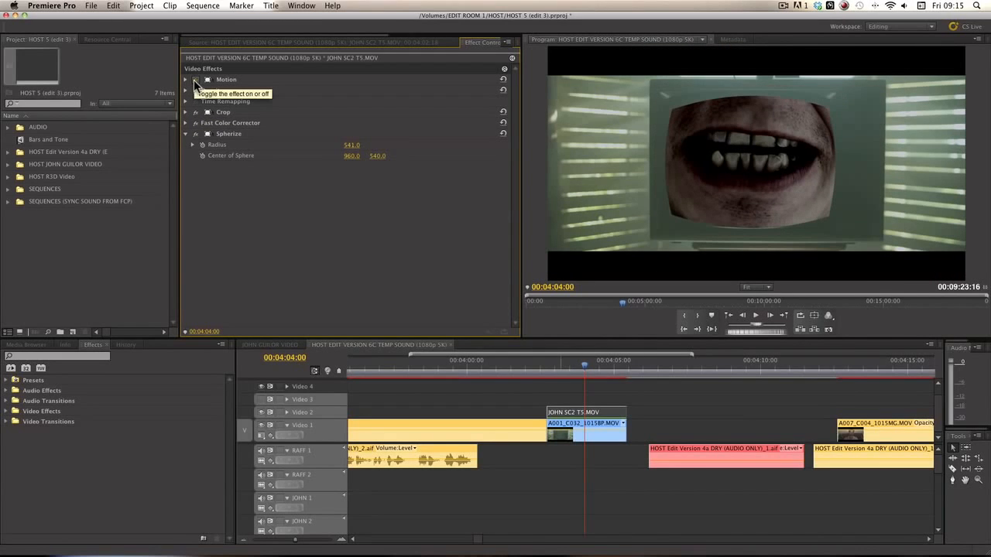
left_click(566, 361)
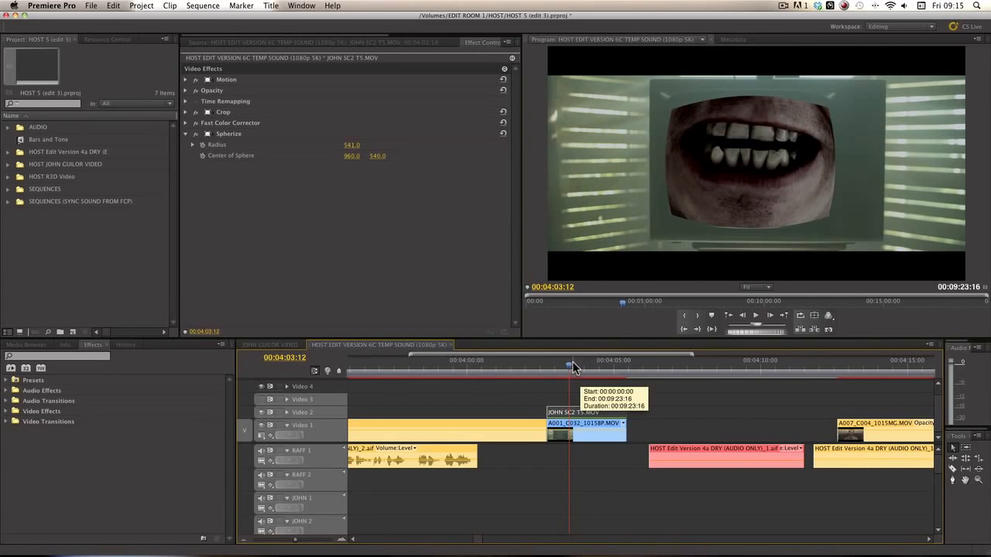
left_click_drag(572, 361, 595, 365)
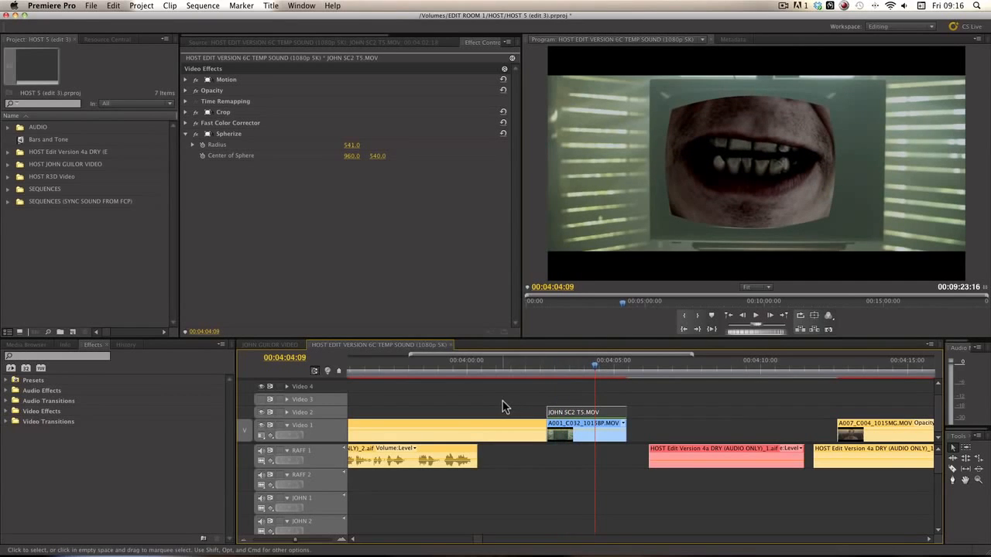
left_click(260, 412)
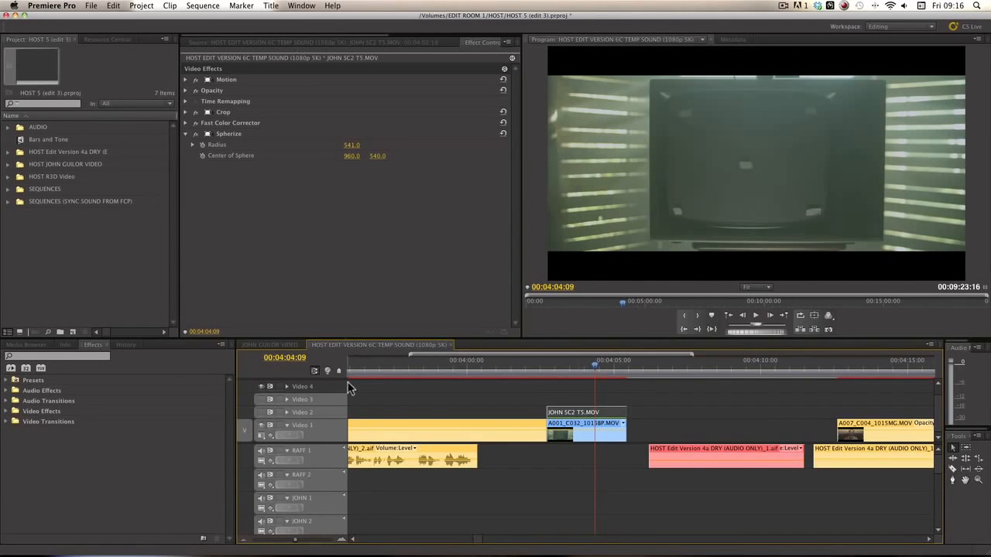
Step: Zoom the timeline out to show the whole edit, roughly 00:02:00 to 00:10:00
scroll(521, 417, "down", 6, "alt")
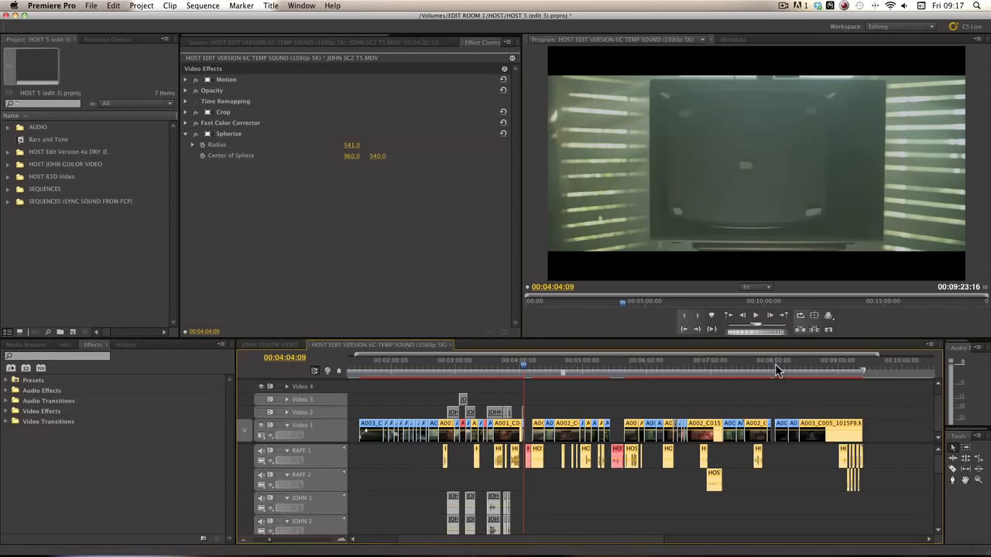
Step: Make the Premiere Pro timeline area taller
left_click_drag(775, 334, 775, 154)
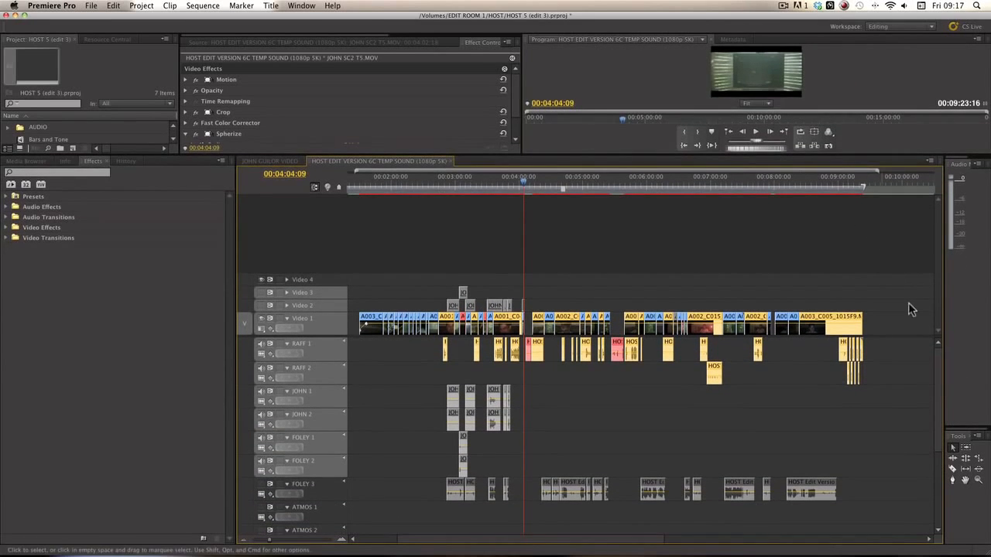
scroll(938, 402, "down", 1)
left_click_drag(938, 408, 923, 334)
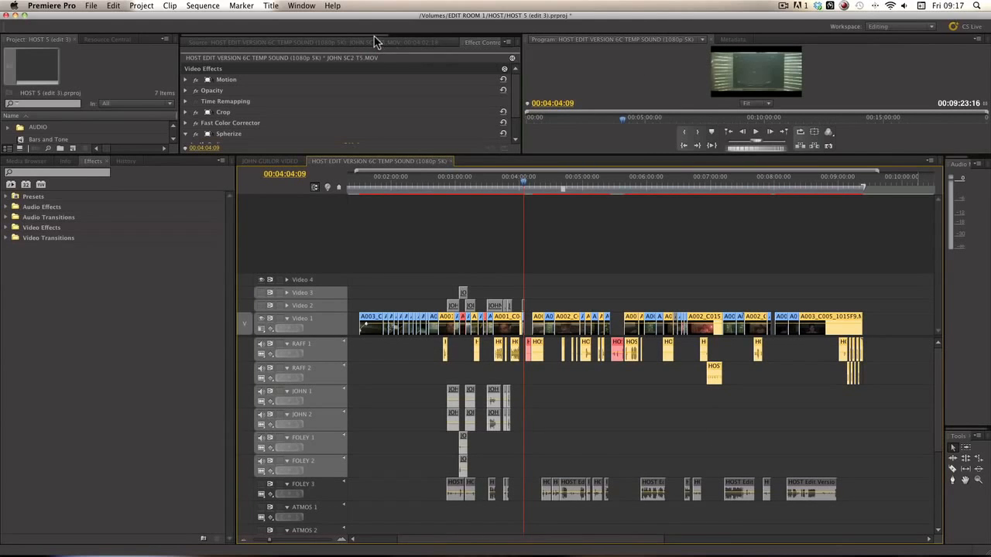
scroll(377, 42, "down", 5)
Step: Show the Audio Mixer with channels RAFF 1 to FOLEY 3, and select the gap at RAFF 1's start
left_click(426, 43)
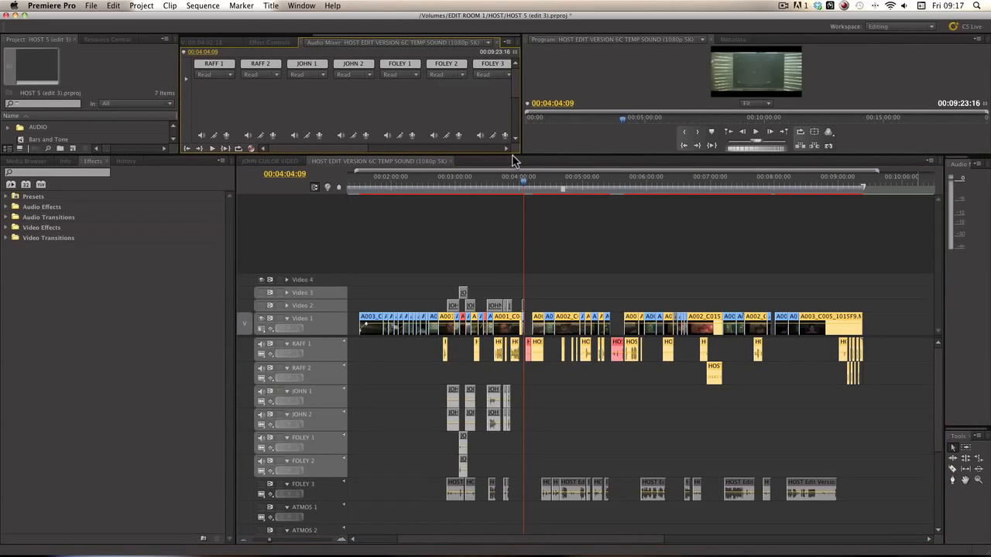
left_click_drag(515, 161, 510, 325)
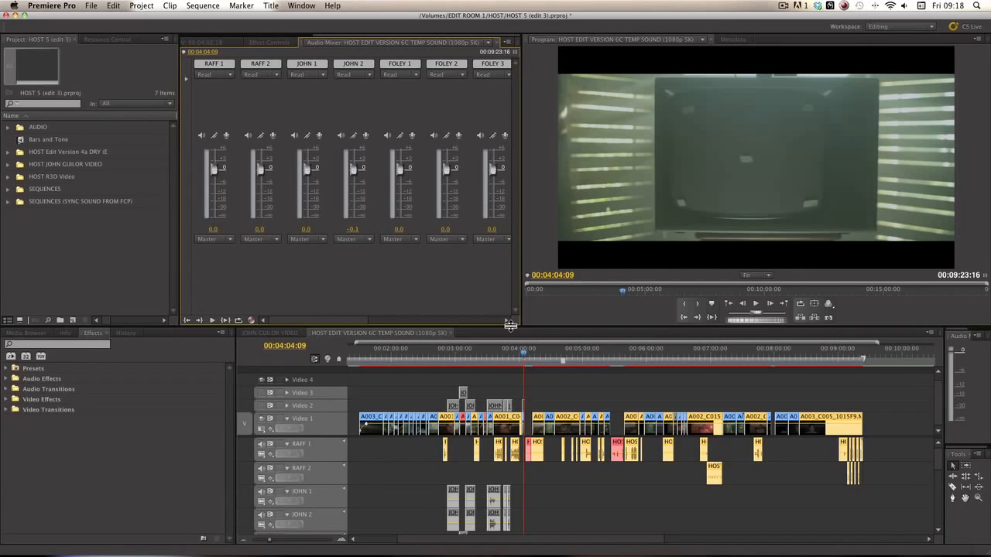
left_click_drag(510, 325, 513, 282)
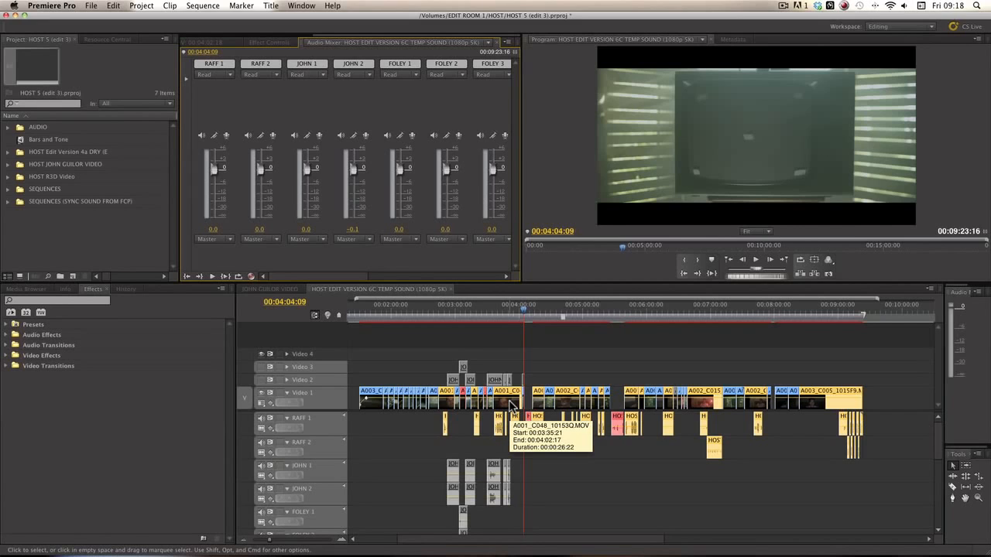
left_click(407, 436)
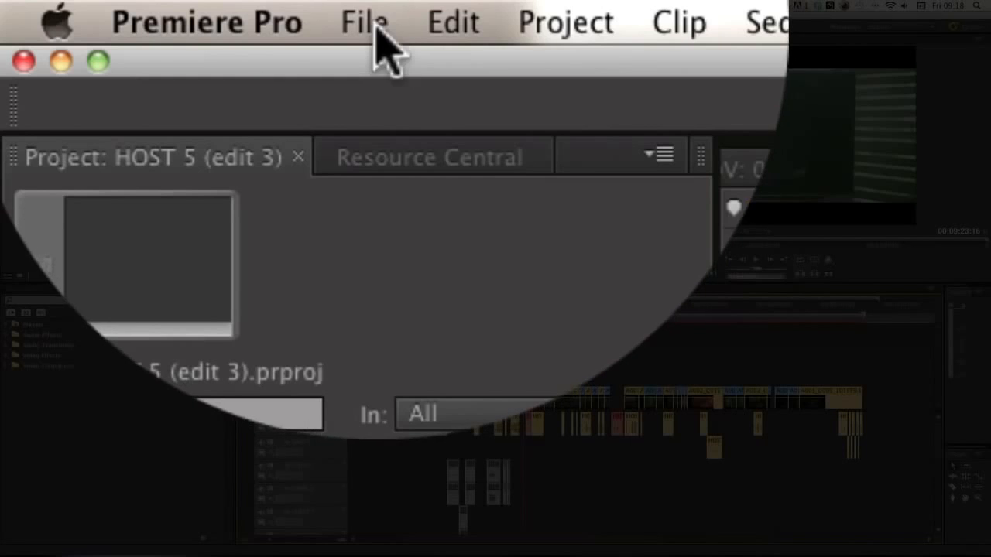
Step: Export the sequence as OMF with Separate Audio files and Copy Complete Audio Files rendering
left_click(374, 24)
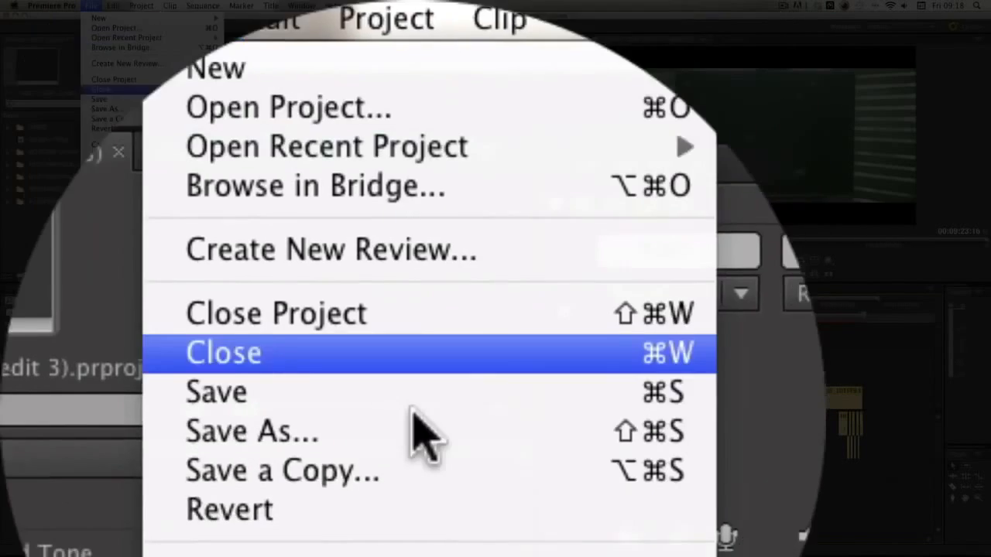
mouse_move(422, 318)
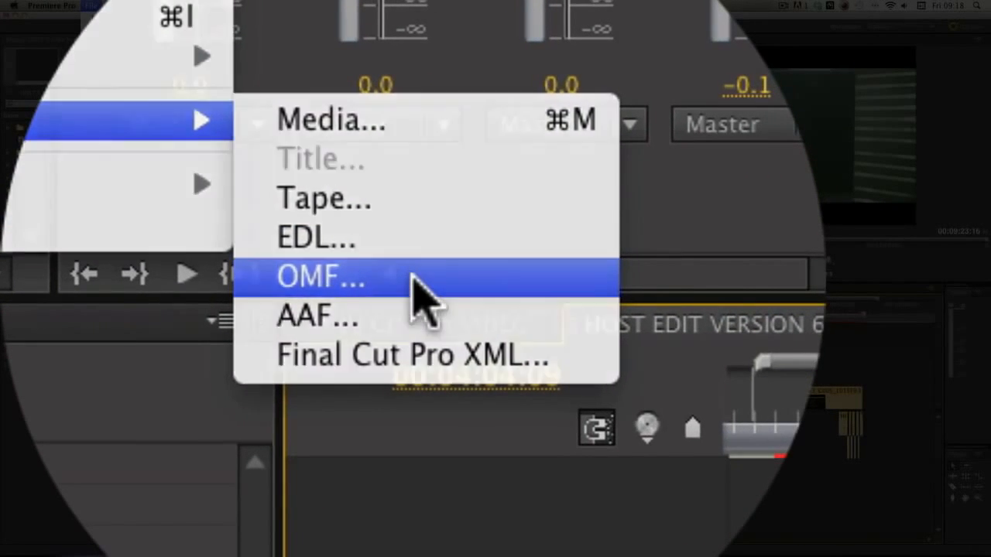
left_click(422, 298)
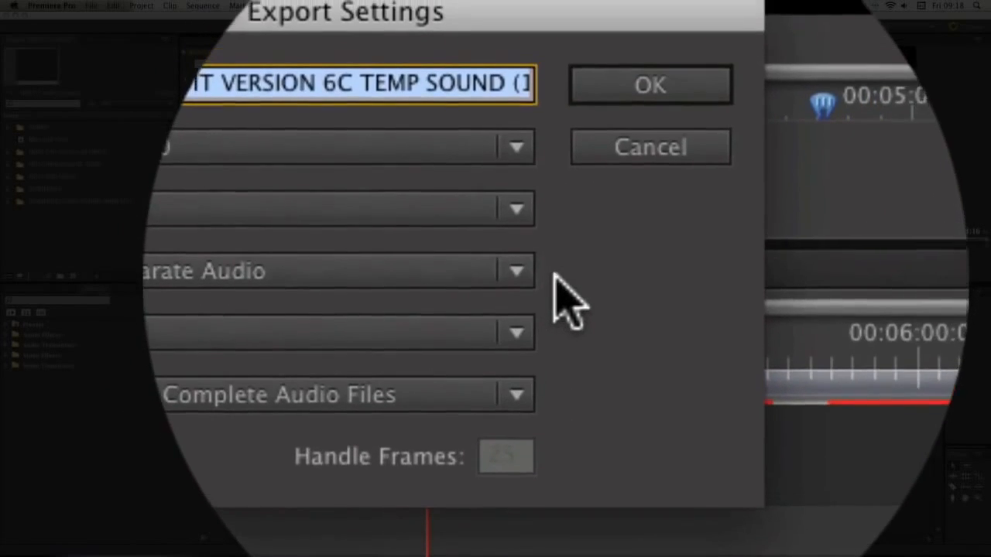
left_click(634, 300)
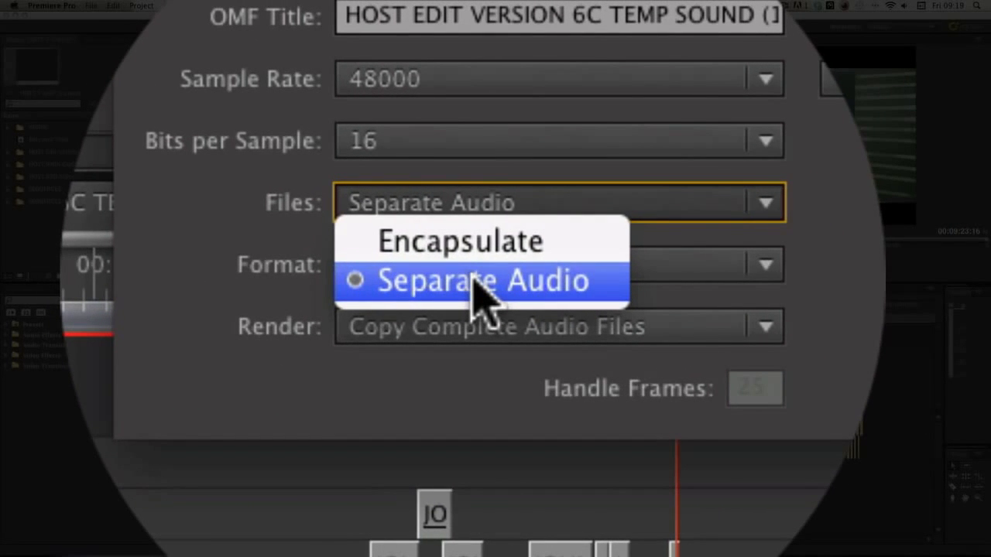
left_click(476, 282)
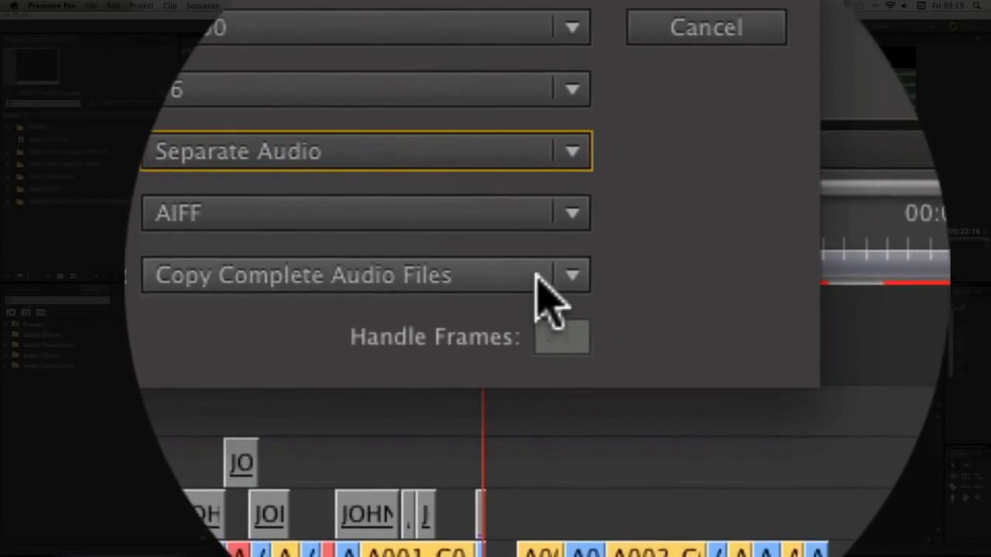
left_click(535, 274)
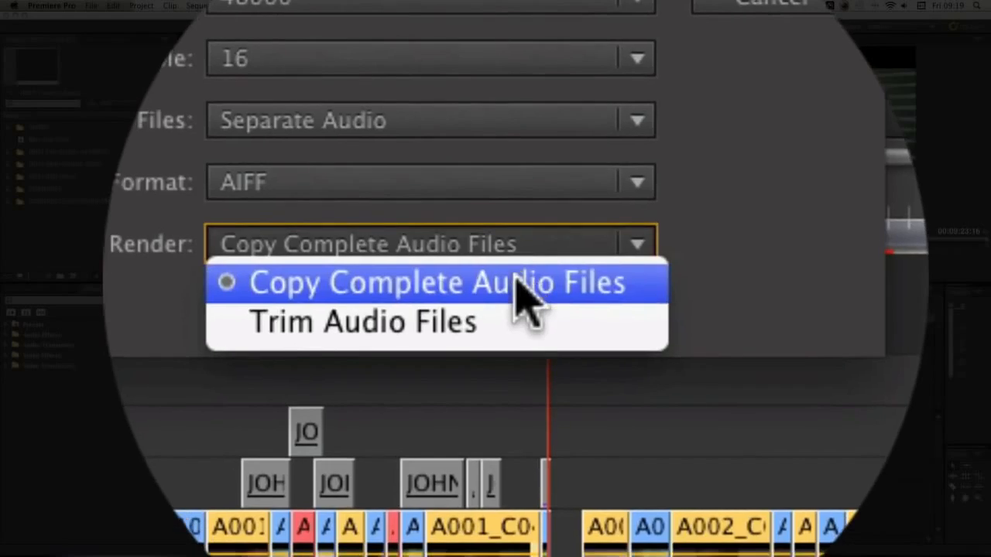
left_click(517, 281)
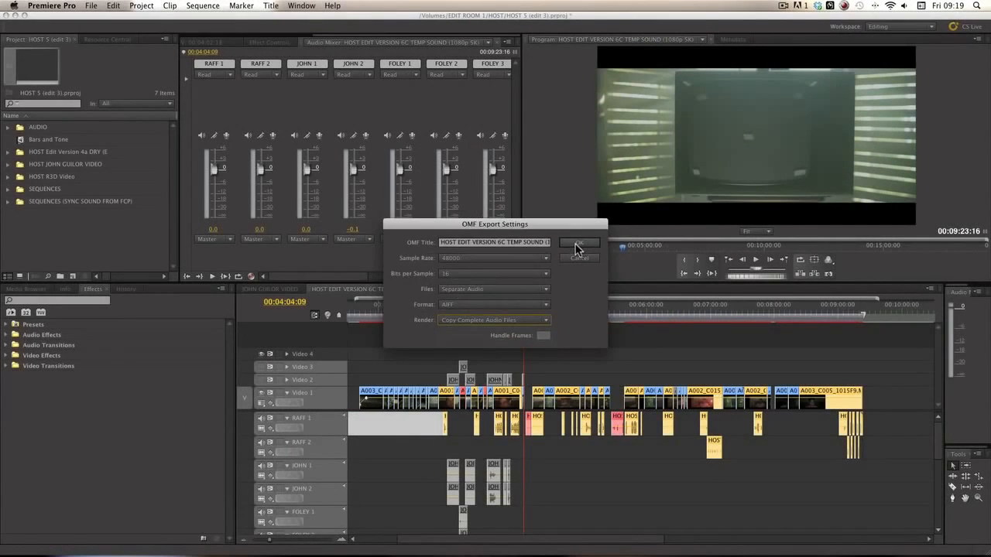
left_click(576, 256)
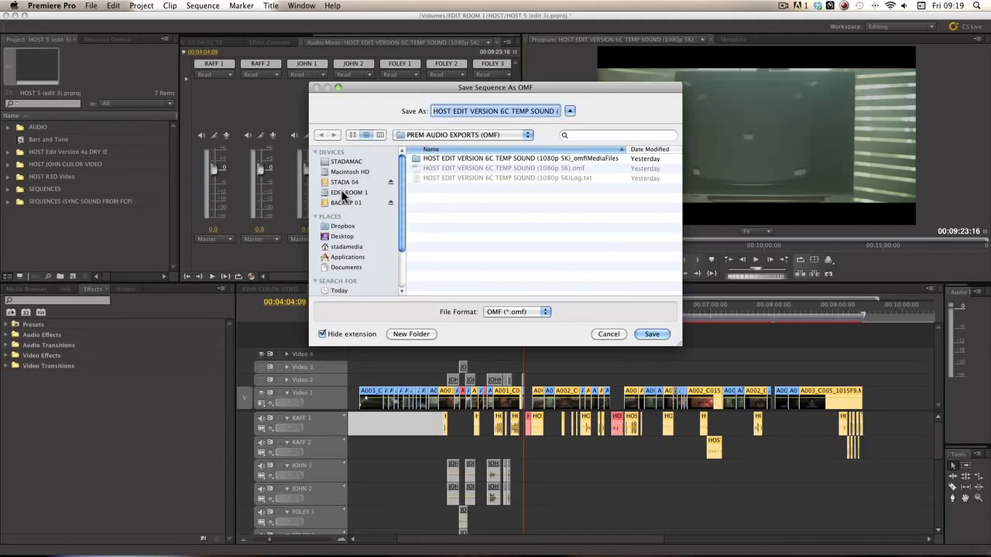
Step: Browse to HOST > ADOBE AUDITION SOUND MIX > PREM AUDIO EXPORTS (OMF), widen Name, then cancel
left_click(343, 195)
double_click(434, 189)
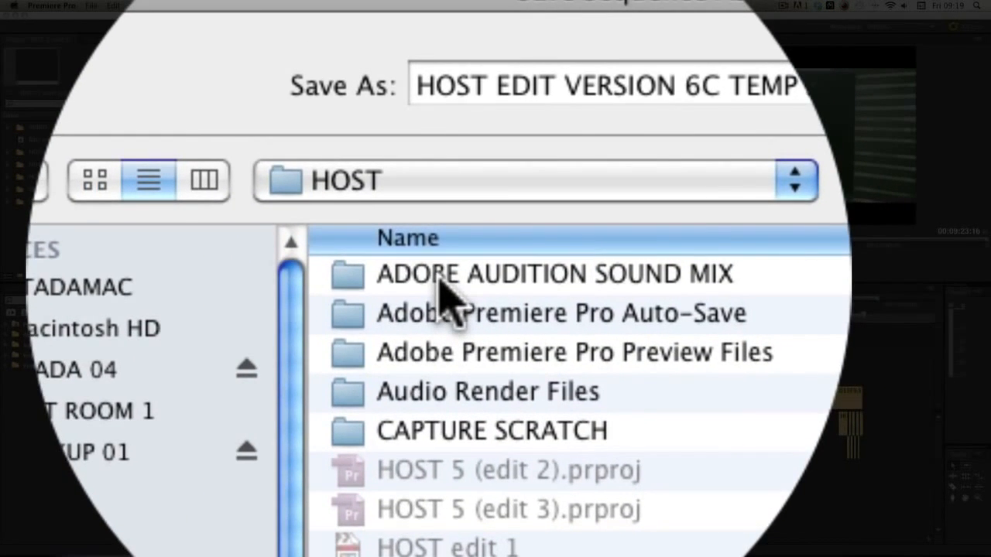
double_click(440, 279)
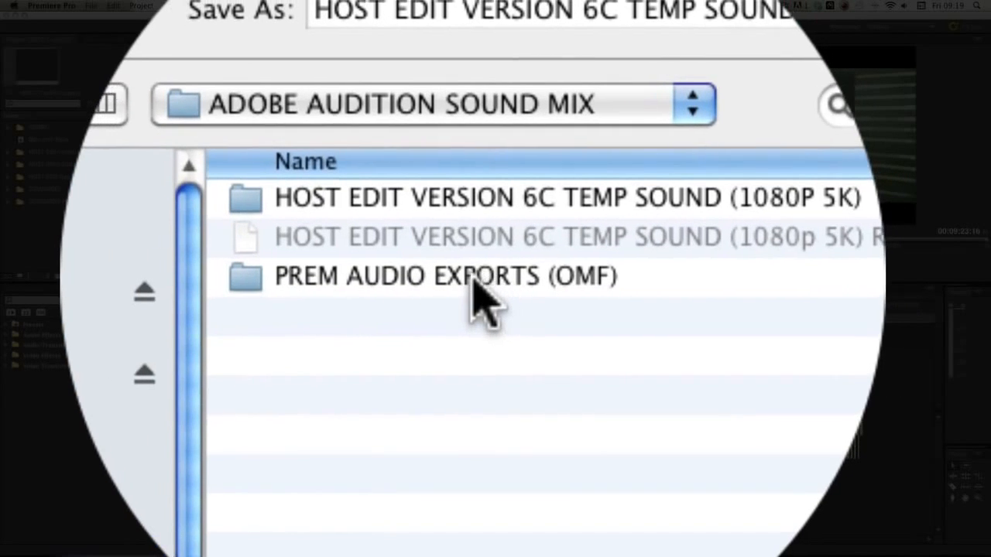
double_click(383, 284)
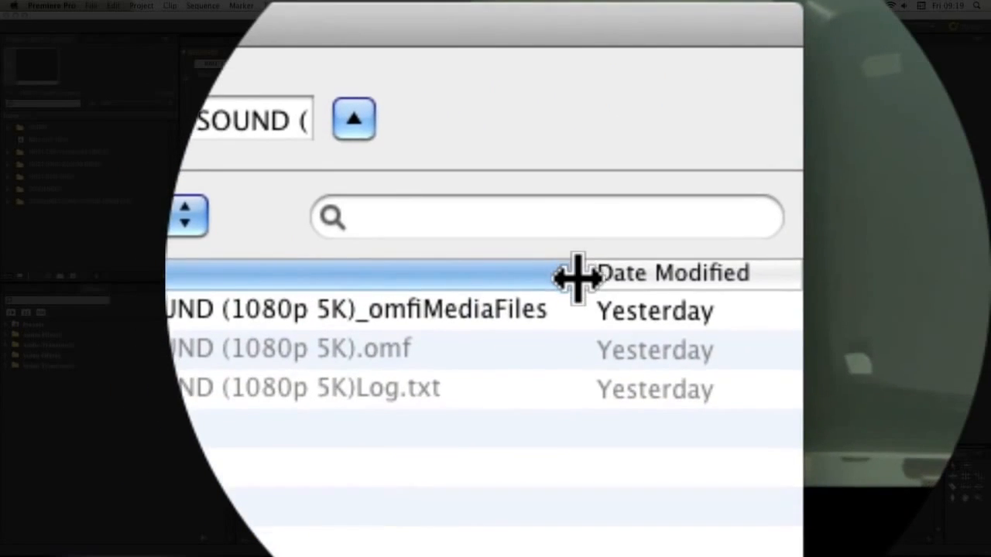
left_click_drag(577, 279, 681, 278)
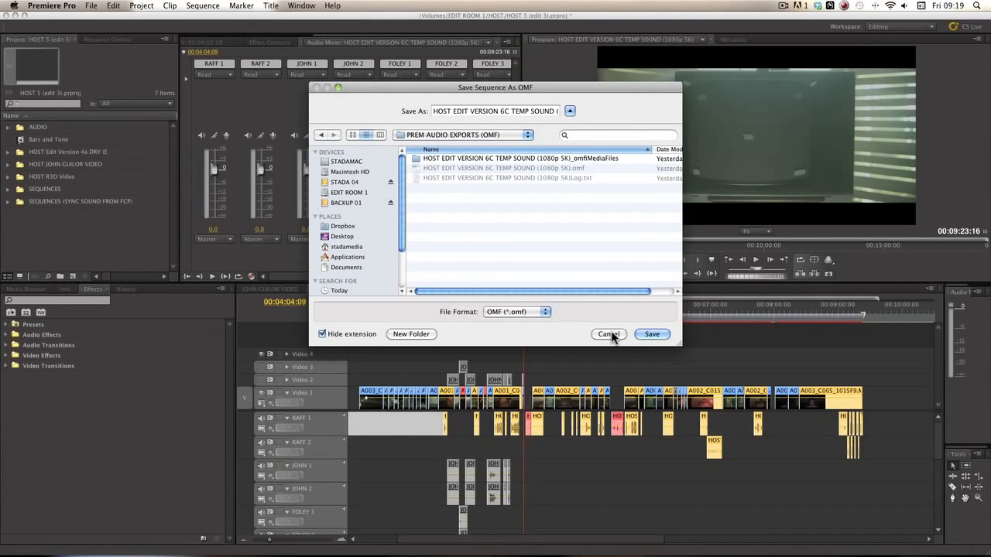
left_click(613, 338)
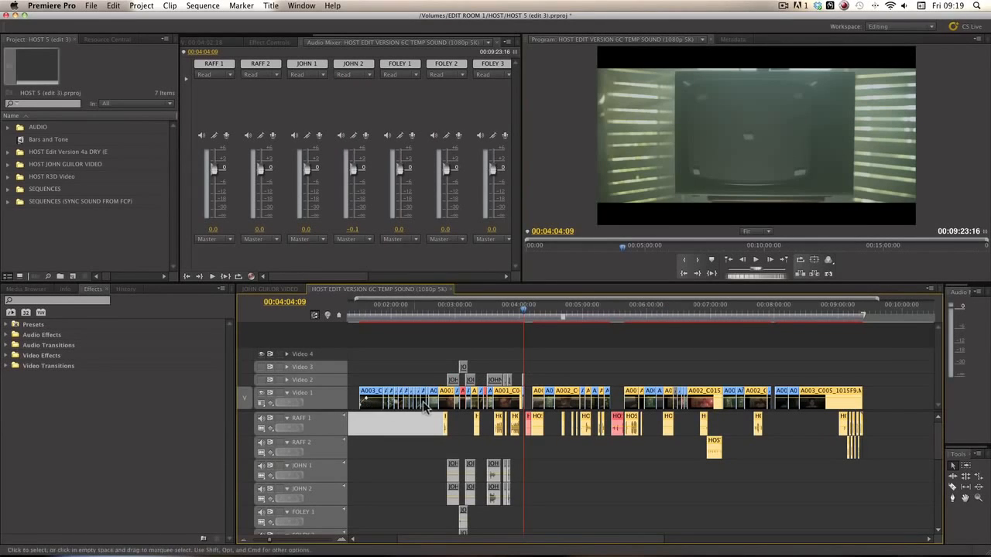
left_click(91, 5)
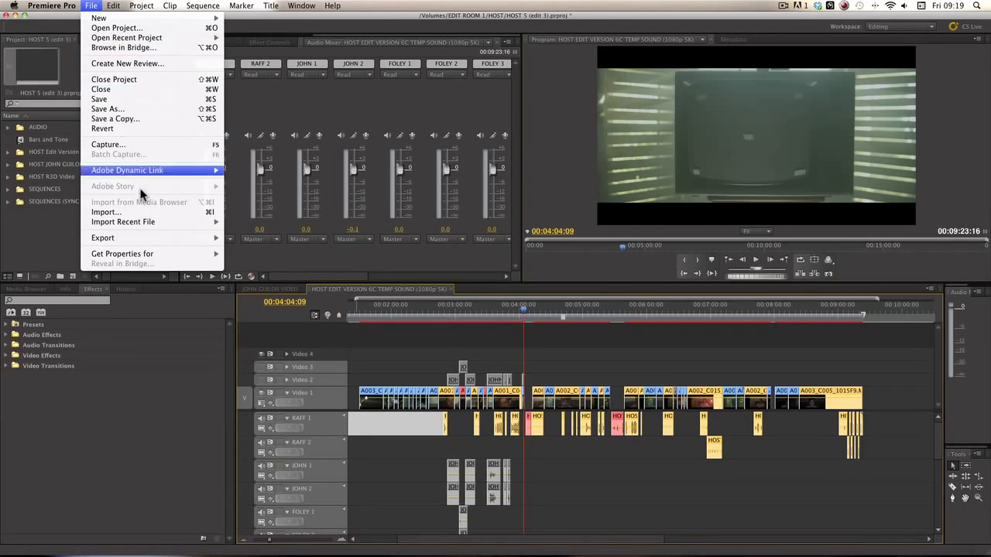
mouse_move(156, 238)
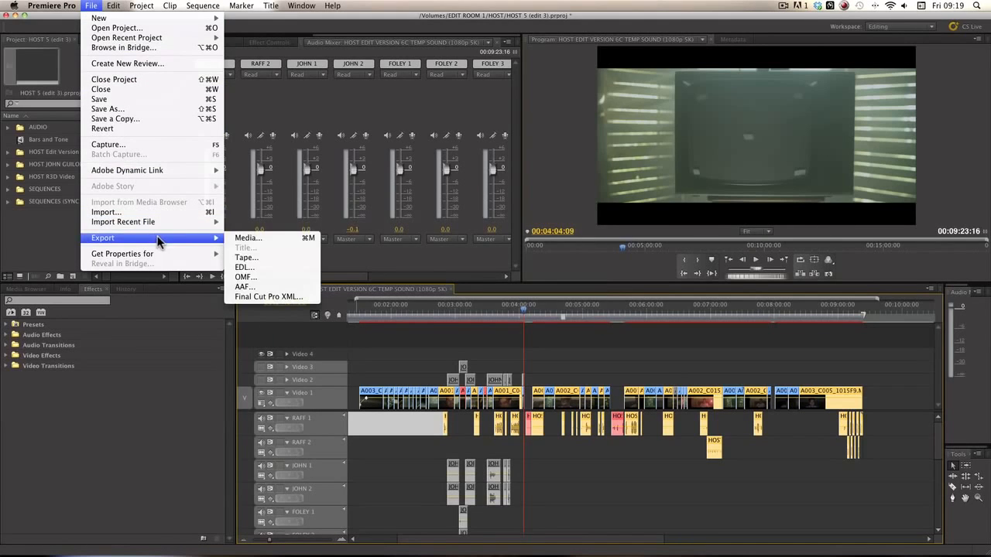
left_click(249, 240)
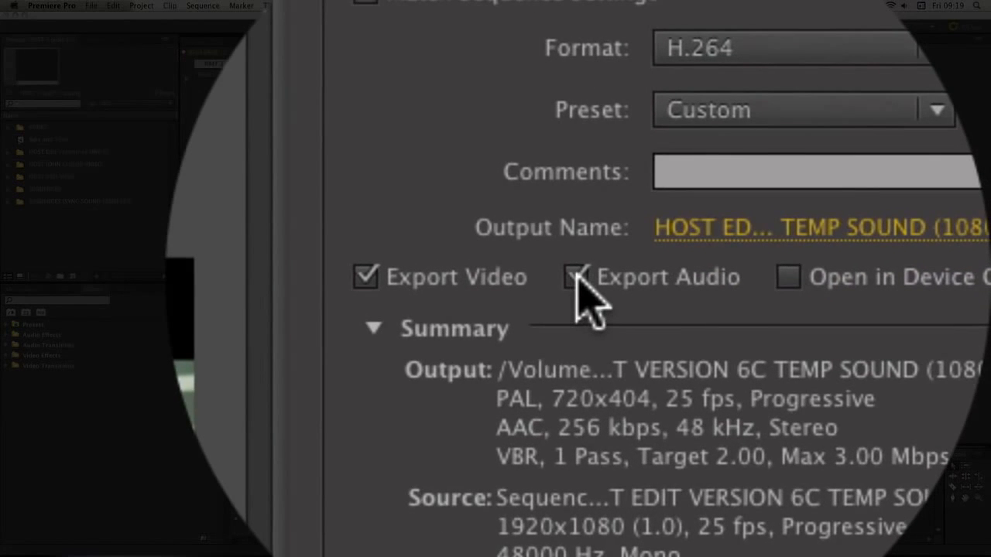
left_click(700, 217)
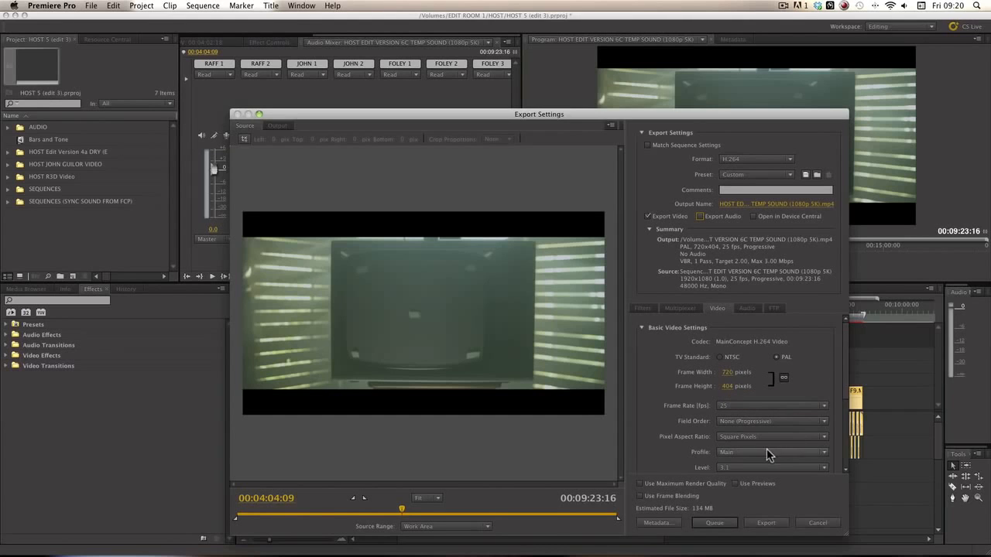
scroll(845, 389, "down", 3)
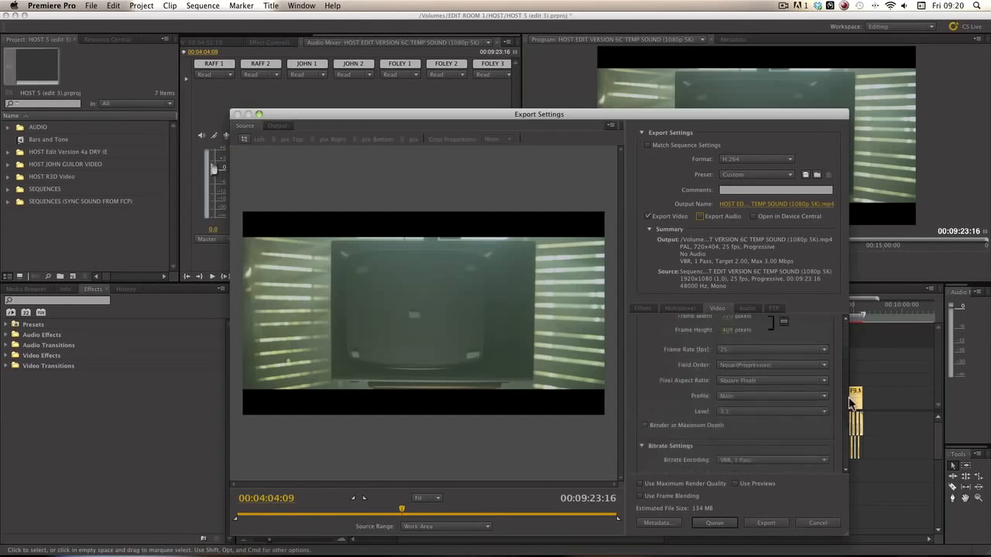
scroll(851, 398, "up", 3)
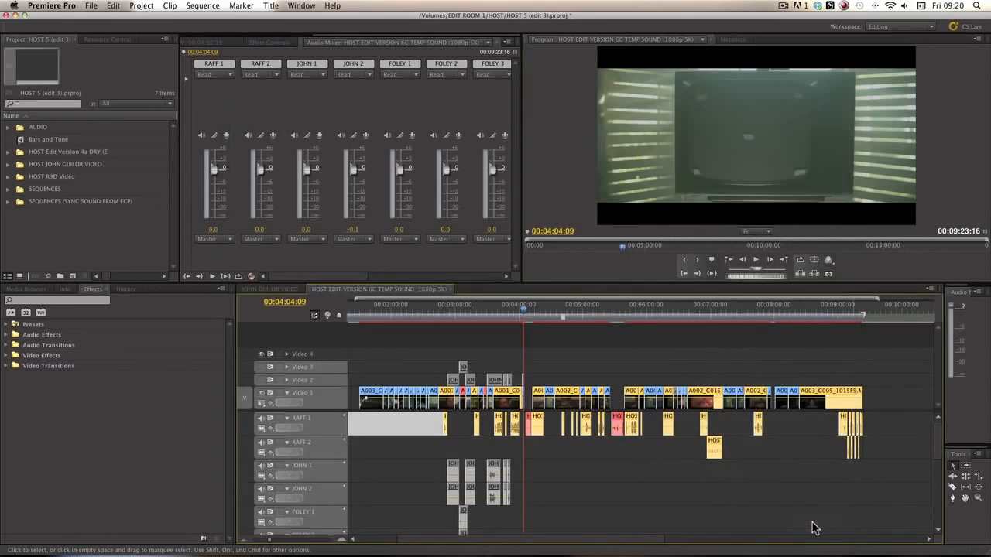
Step: Abandon the export, park the playhead at 00:01:30:00 where picture begins, and launch Audition
left_click(814, 523)
scroll(541, 476, "left", 3)
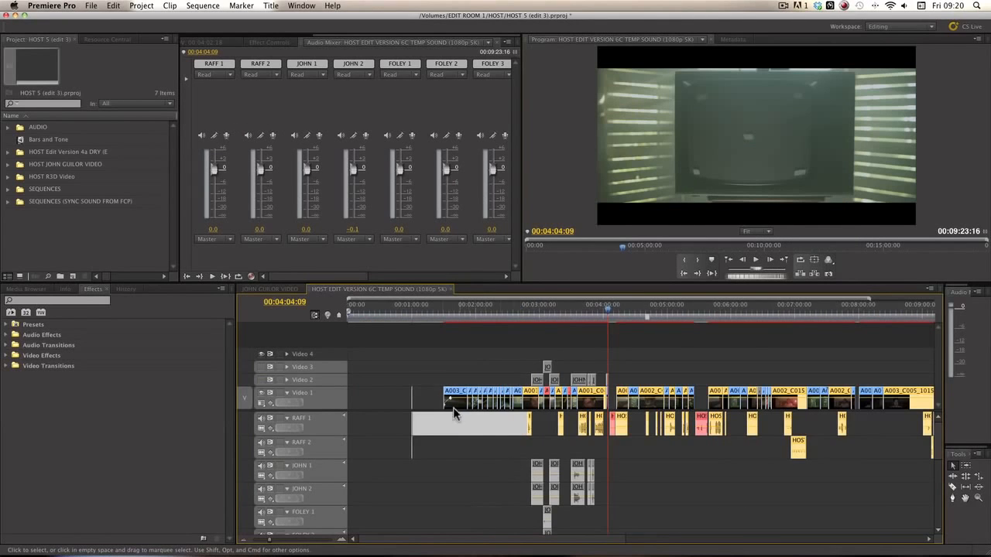
left_click(411, 306)
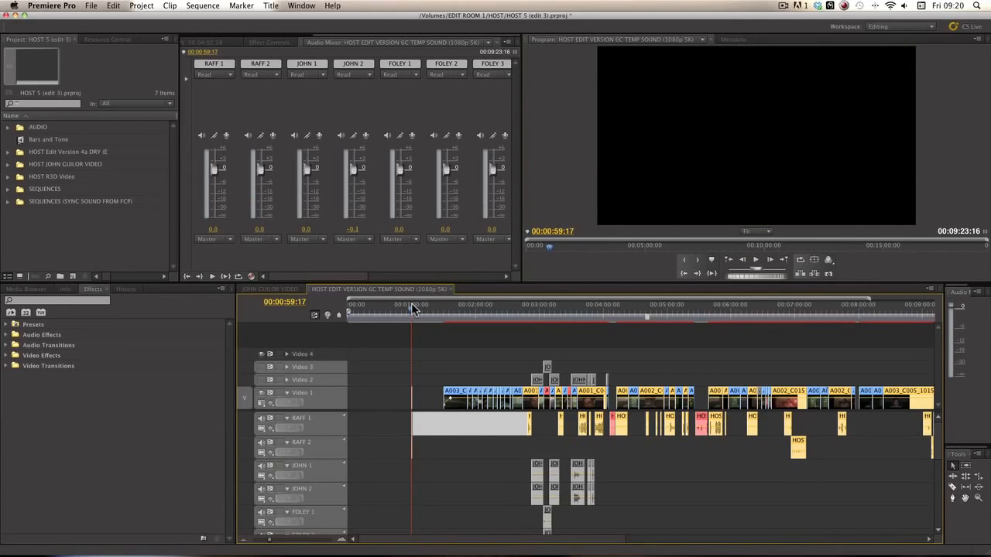
key("Right")
key("Right")
key("Right")
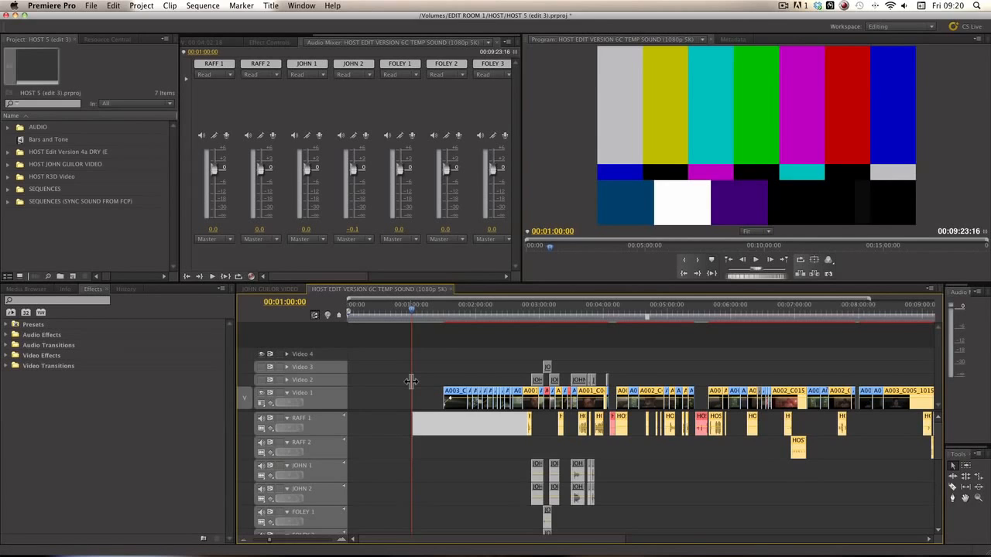
key("Down")
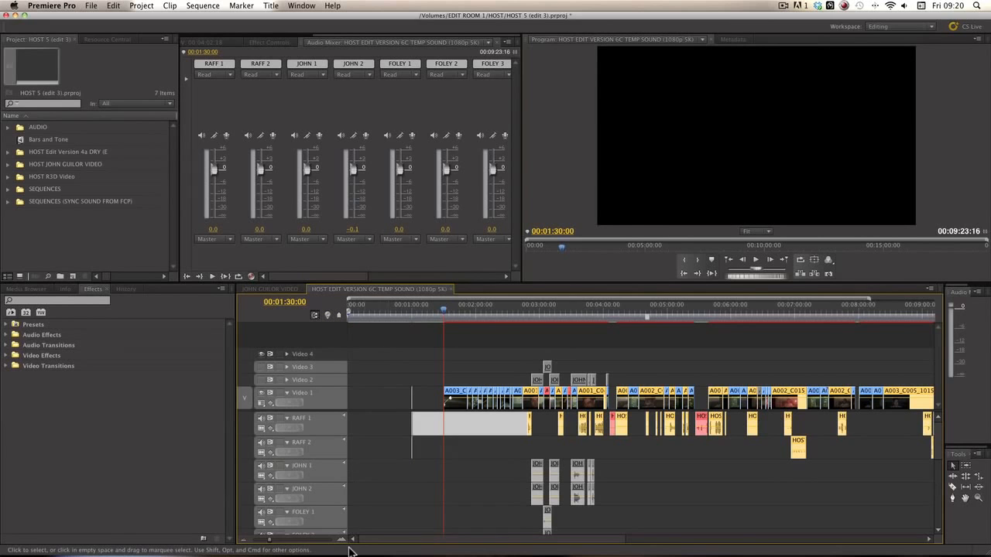
mouse_move(328, 554)
left_click(287, 535)
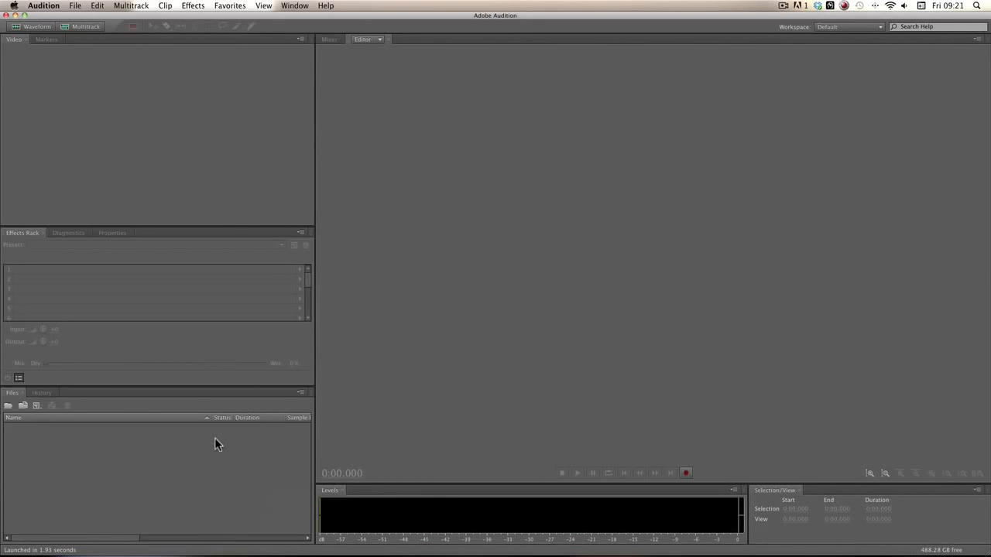
Step: Open the exported .omf from EDIT ROOM 1 > HOST > ADOBE AUDITION SOUND MIX > PREM AUDIO EXPORTS (OMF)
left_click(98, 449)
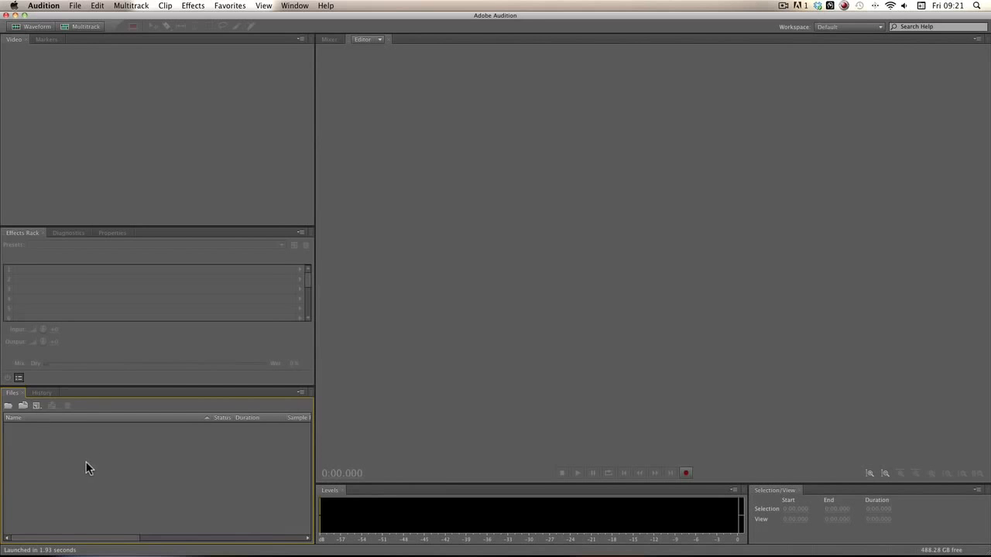
right_click(100, 447)
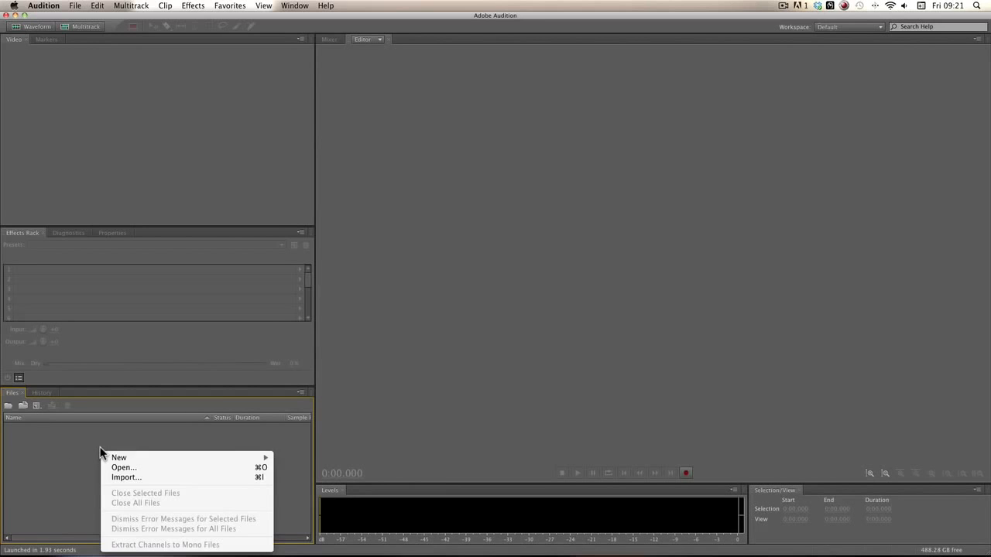
left_click(141, 473)
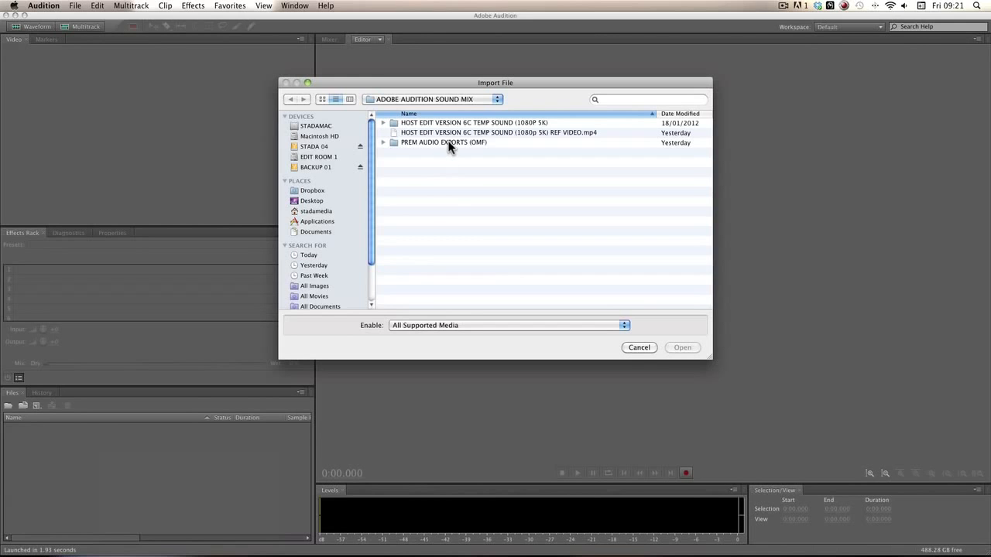
left_click(310, 158)
double_click(410, 153)
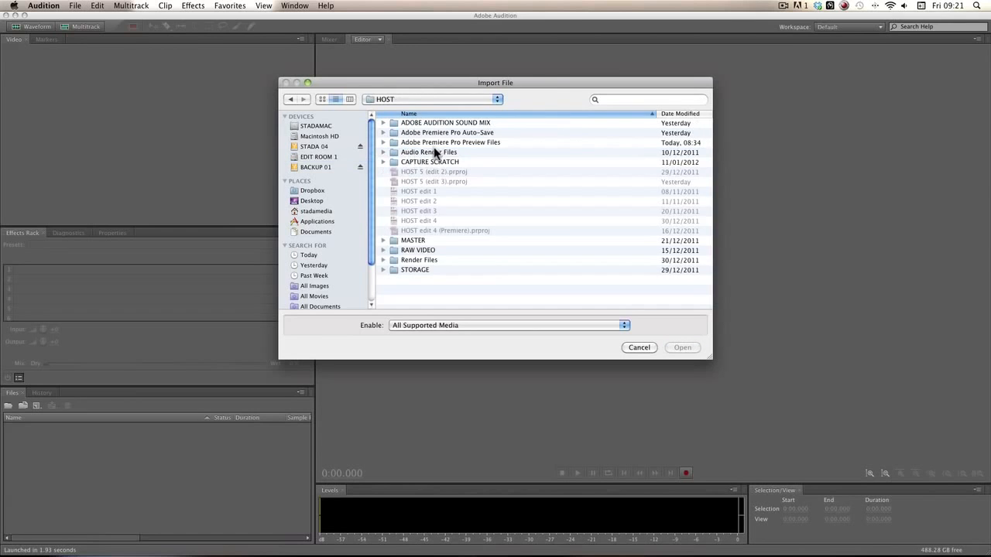
double_click(431, 124)
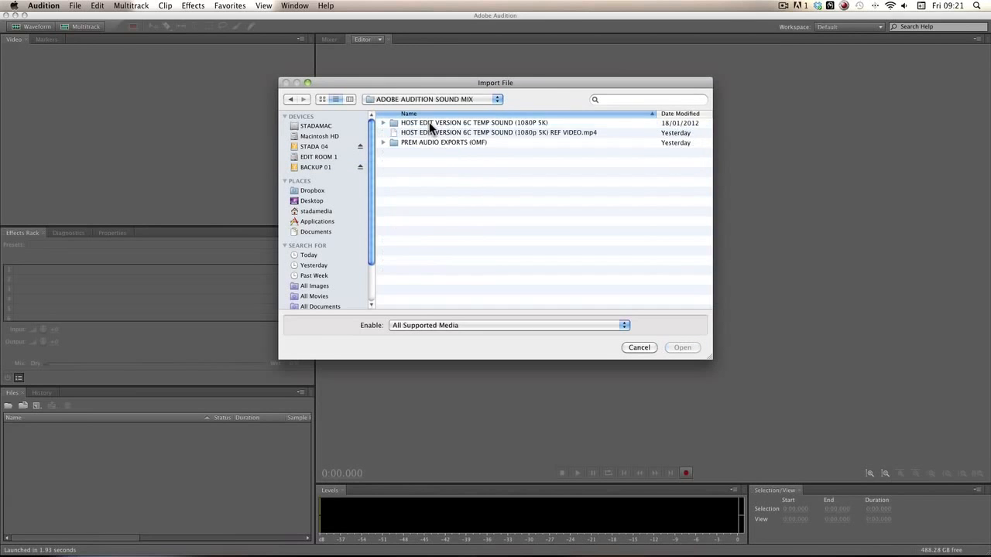
double_click(470, 144)
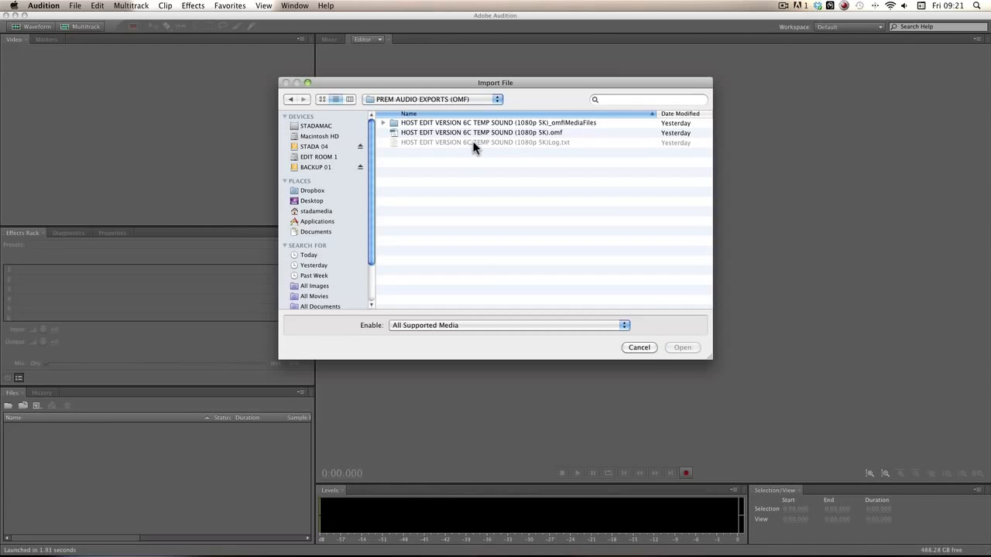
double_click(527, 132)
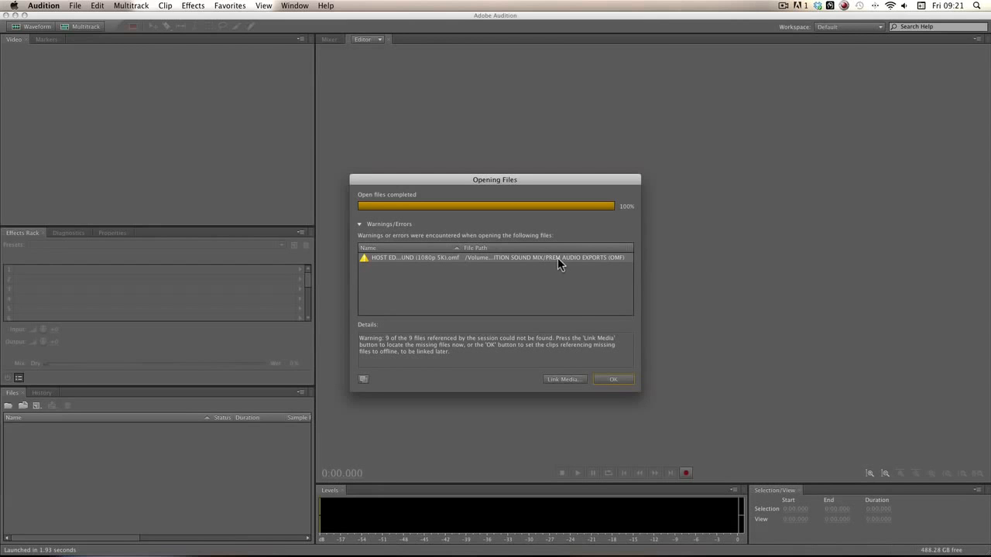
Step: Relink the missing .aif media from the _omfMediaFiles folder, then return to Premiere Pro
left_click(566, 377)
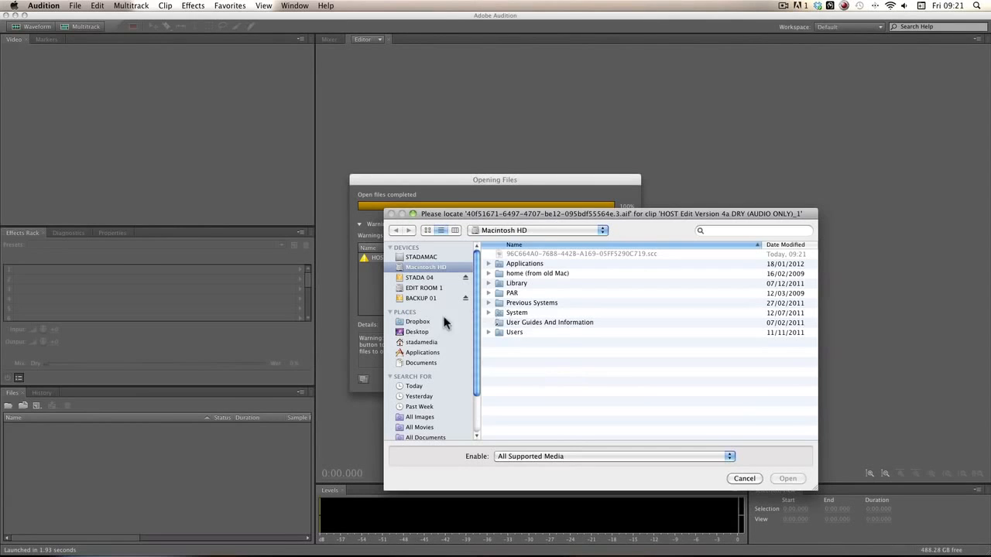
left_click(417, 291)
double_click(517, 288)
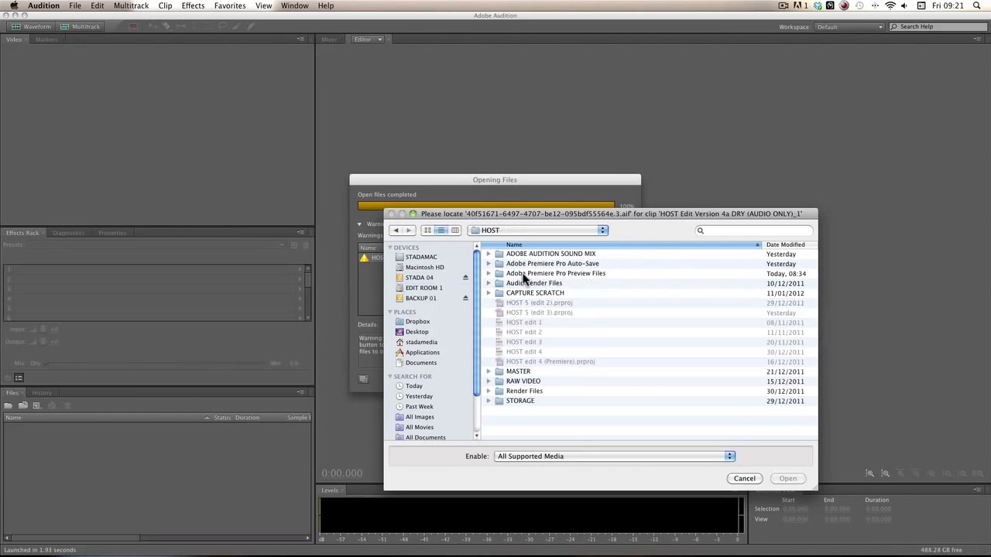
double_click(538, 255)
double_click(571, 275)
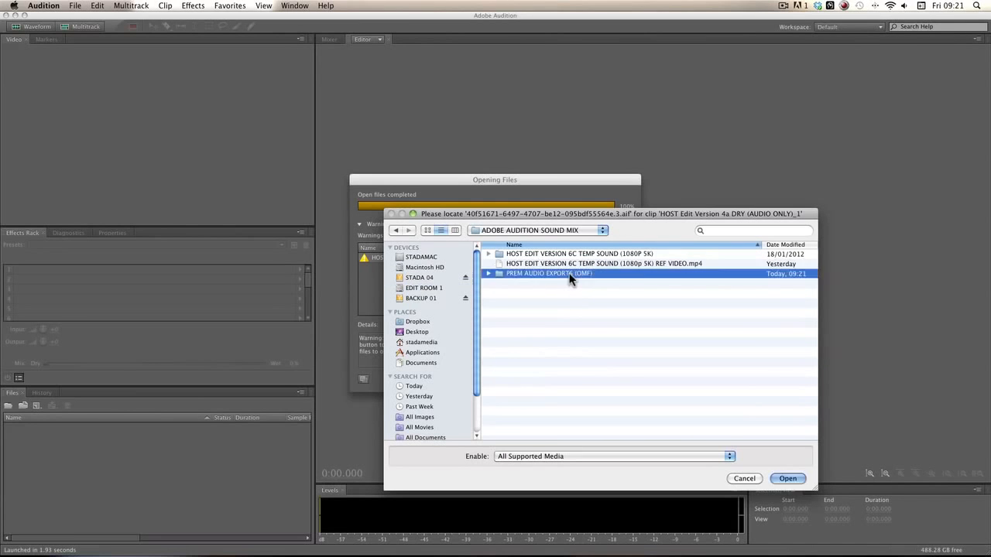
left_click(570, 252)
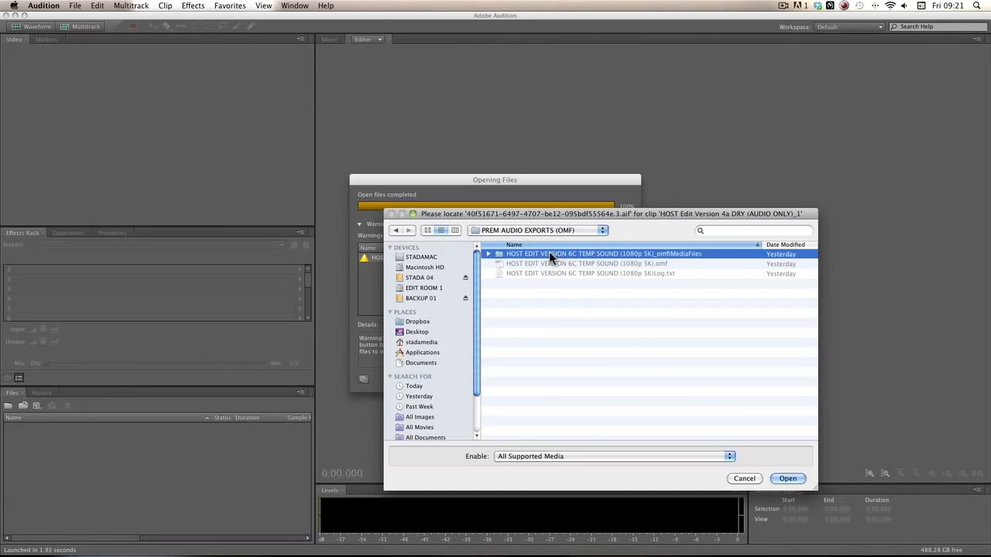
double_click(542, 252)
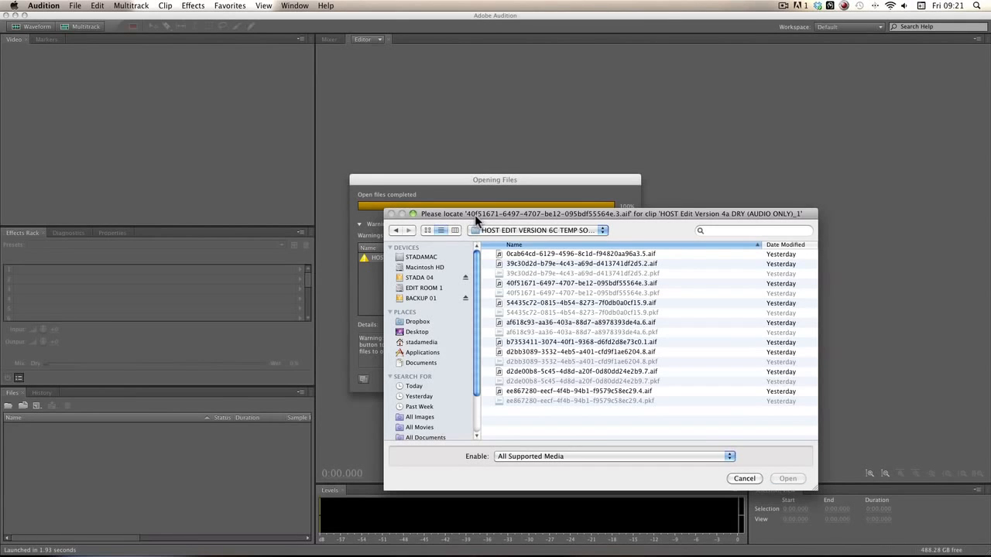
left_click(520, 283)
left_click(787, 478)
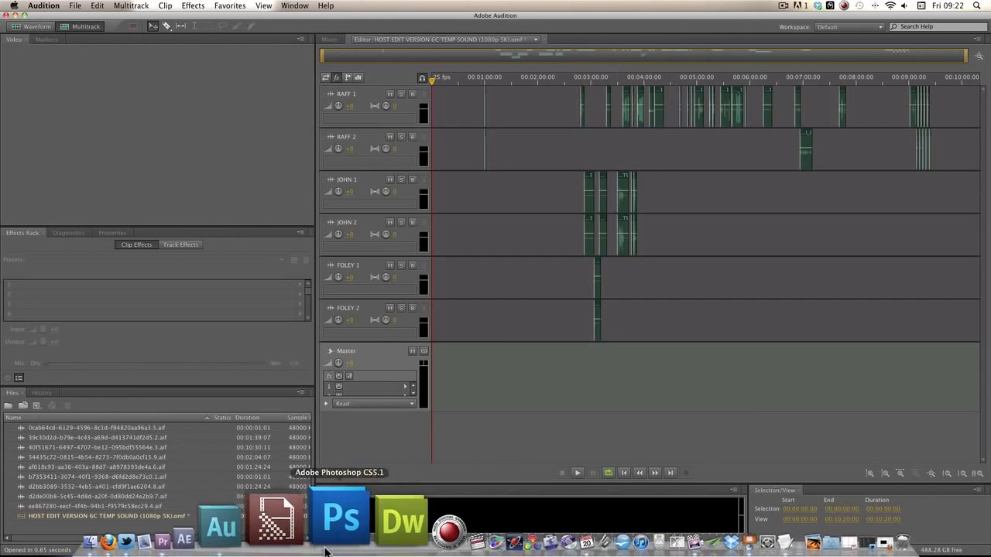
left_click(275, 532)
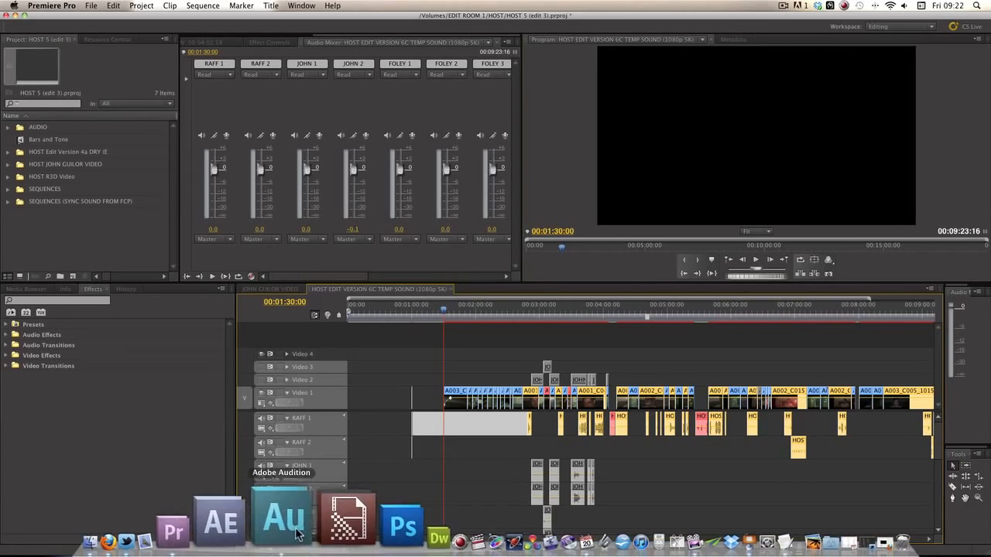
Step: Bring Adobe Audition back to the front from the Dock
left_click(283, 520)
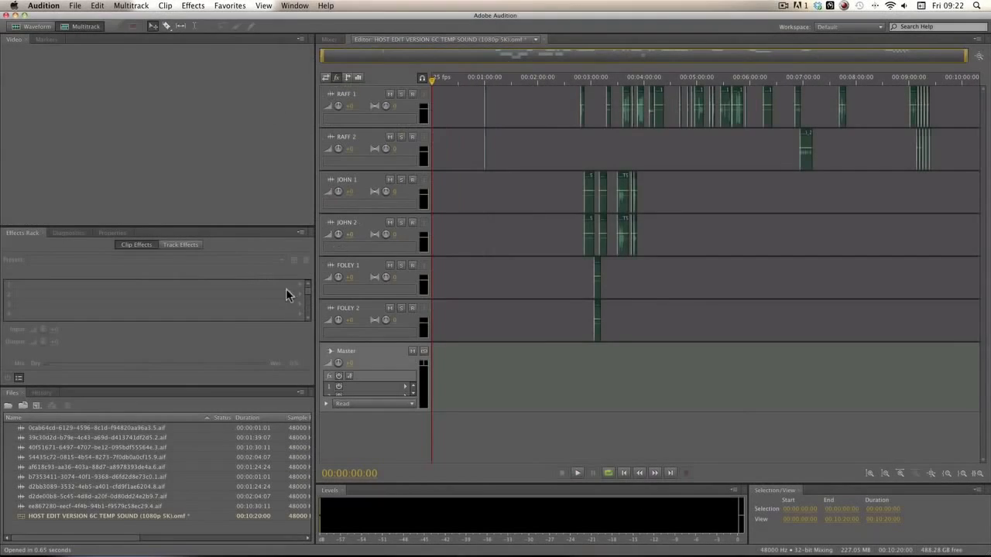
Step: Import REF VIDEO.mp4 from ADOBE AUDITION SOUND MIX and drag it into the multitrack session
right_click(122, 532)
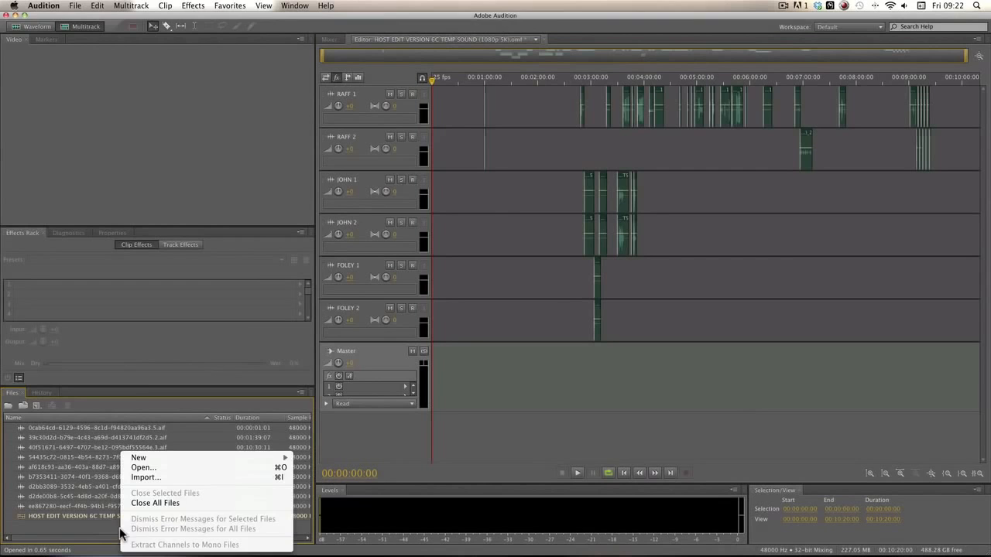
left_click(154, 480)
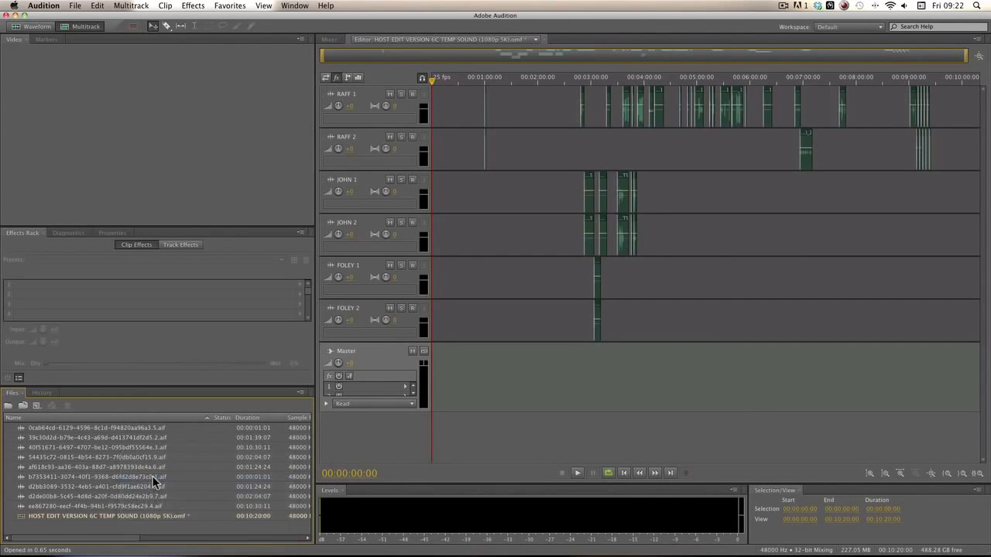
left_click(394, 99)
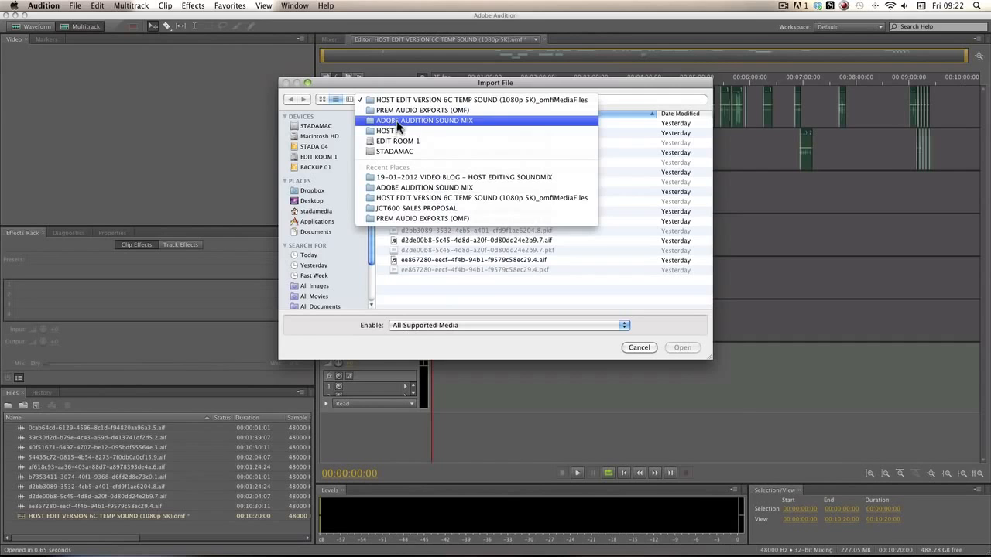
left_click(459, 120)
left_click(459, 131)
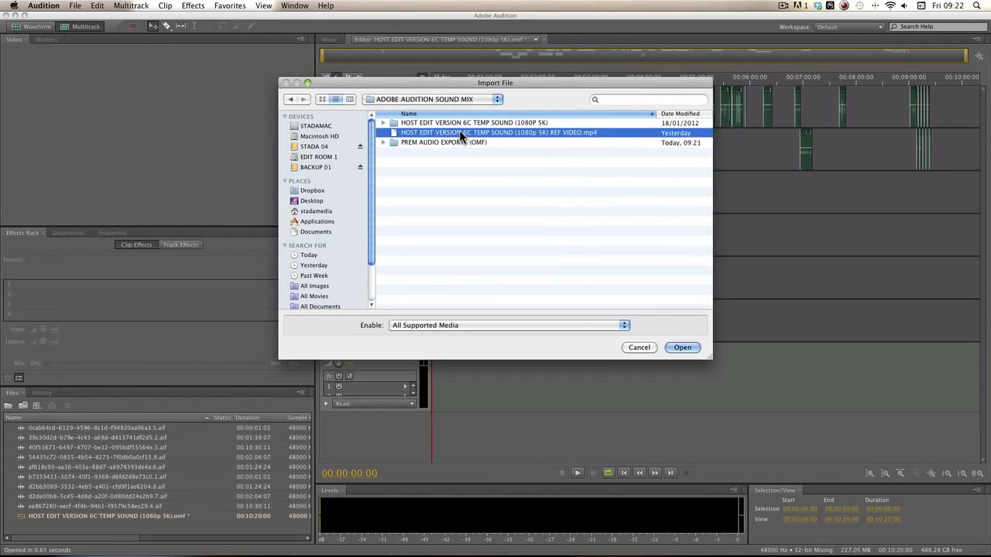
left_click(683, 348)
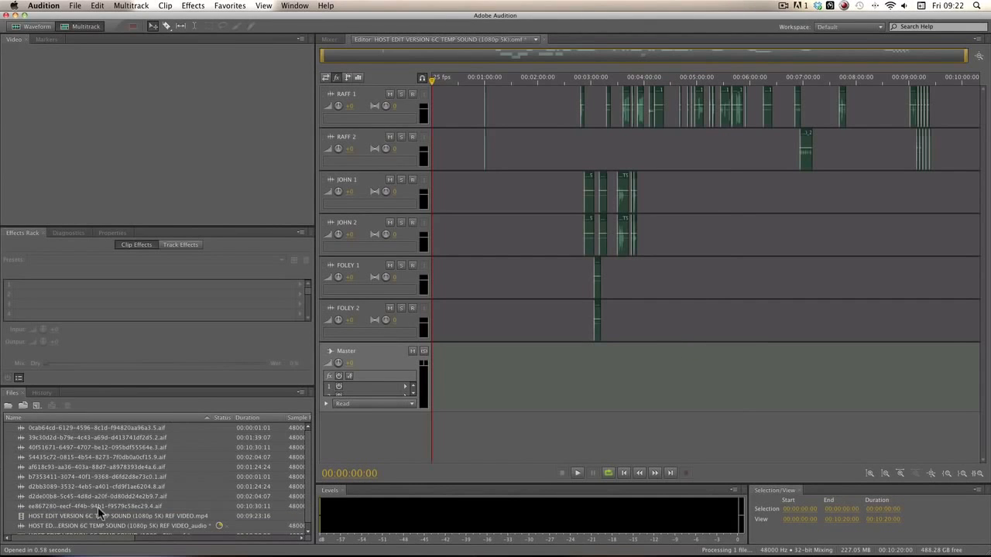
scroll(124, 511, "down", 1)
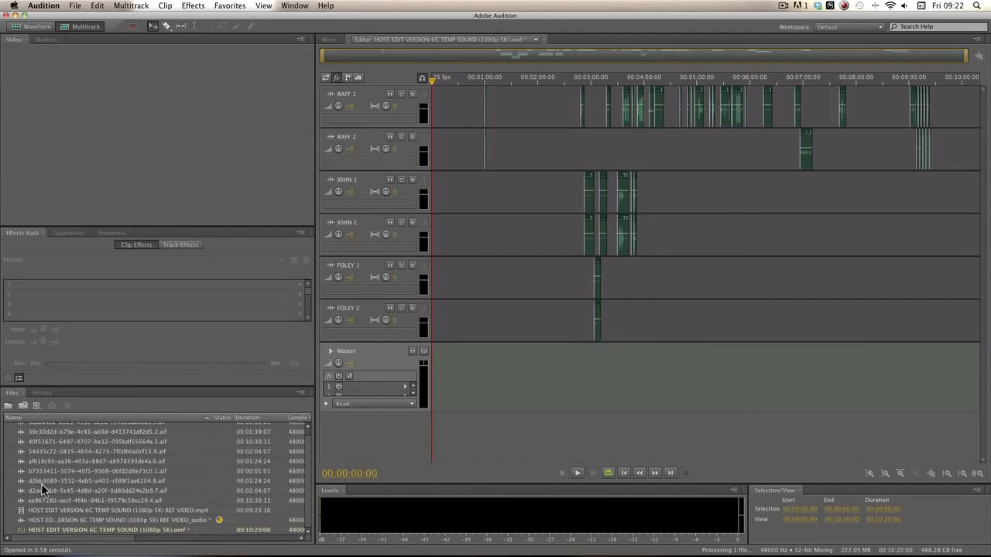
left_click_drag(24, 513, 468, 404)
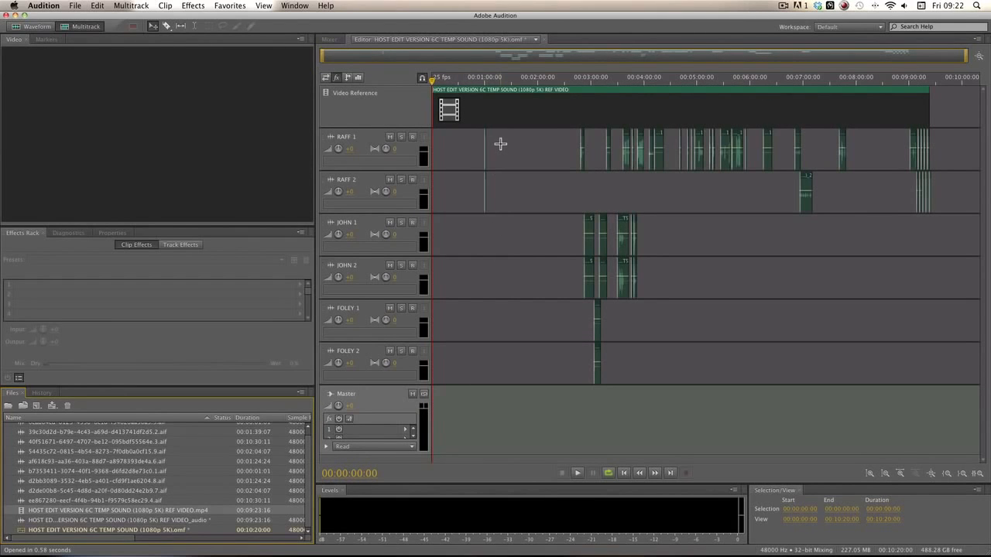
Step: Scrub the reference video to about 00:02:35 and 00:03:02, widening the video preview
left_click(483, 81)
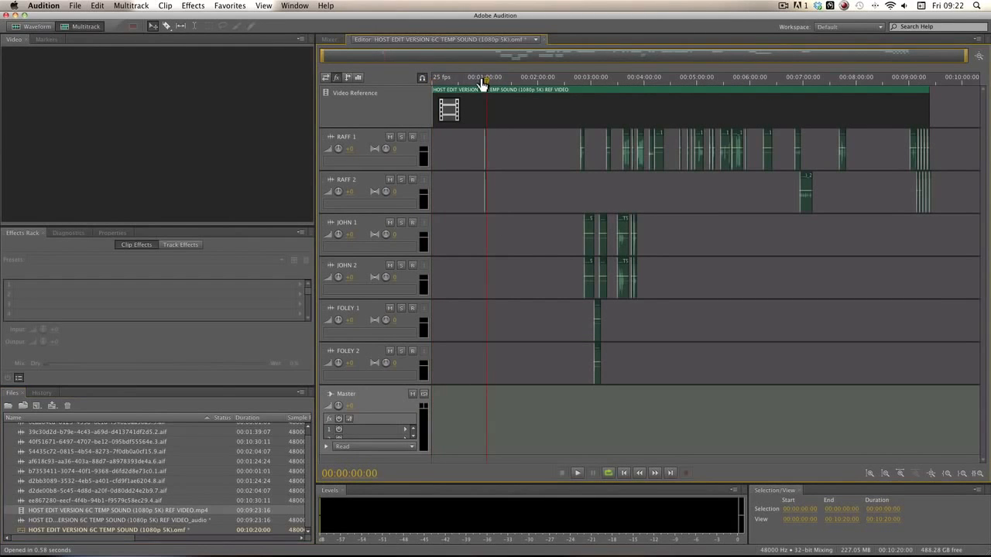
left_click_drag(484, 84, 571, 89)
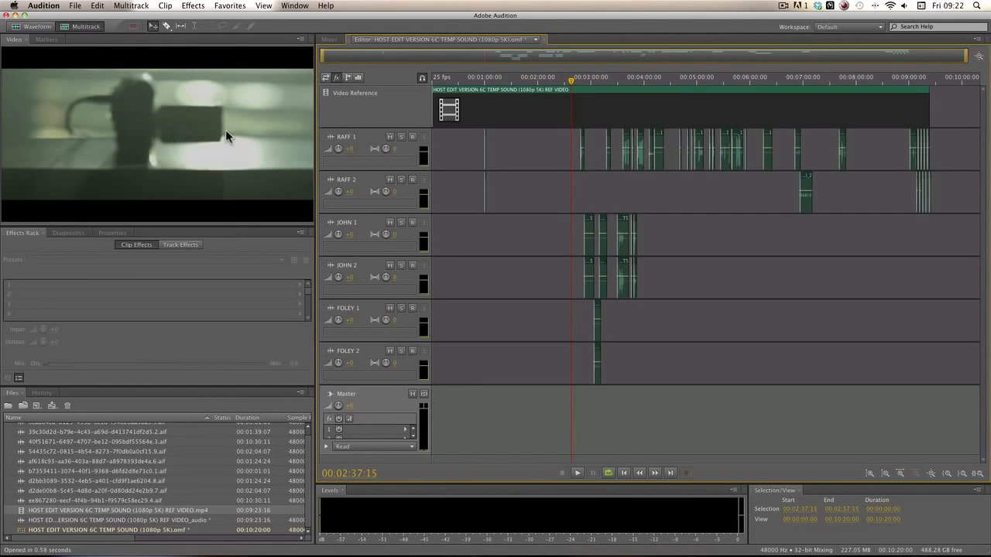
mouse_move(316, 134)
left_mouse_down()
mouse_move(392, 133)
mouse_move(328, 137)
left_mouse_up()
mouse_move(579, 80)
left_mouse_down()
mouse_move(628, 84)
mouse_move(582, 83)
left_mouse_up()
right_click(524, 398)
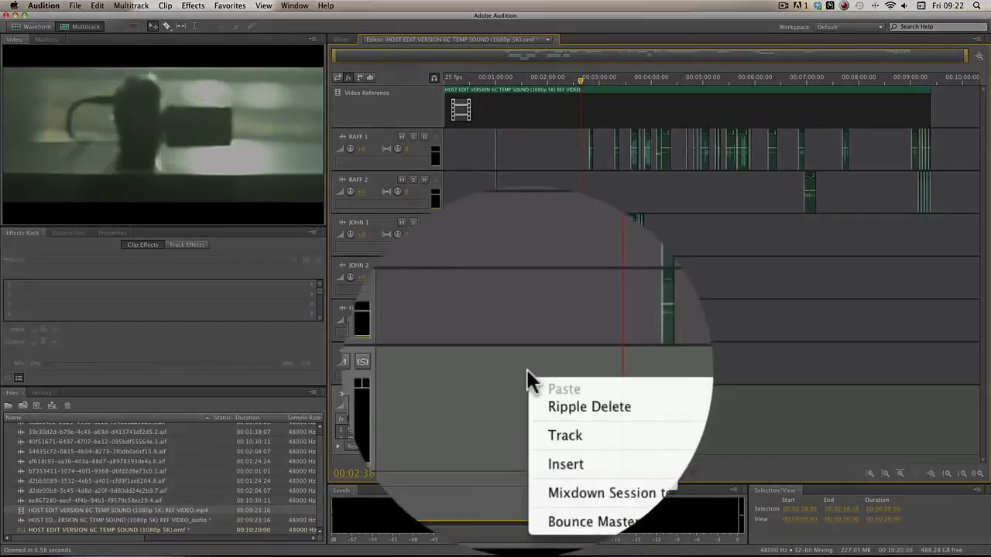
Step: Add a stereo audio track below FOLEY 1 and name it FOLEY 2
mouse_move(567, 418)
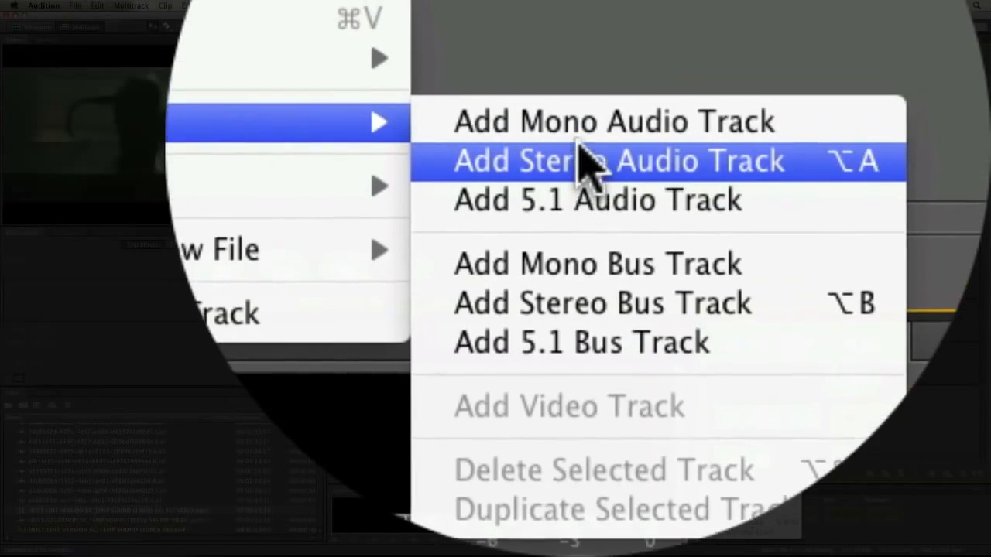
left_click(582, 147)
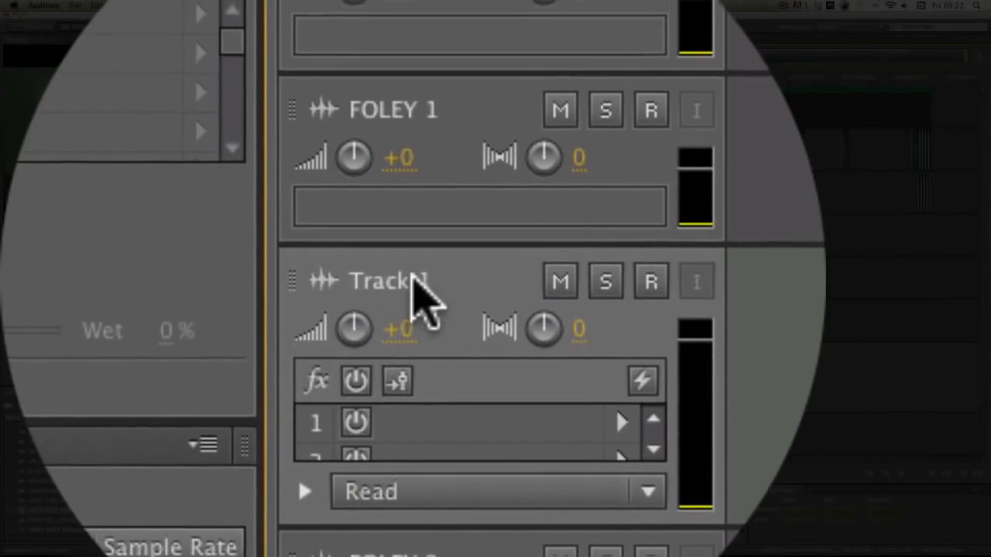
left_click(414, 283)
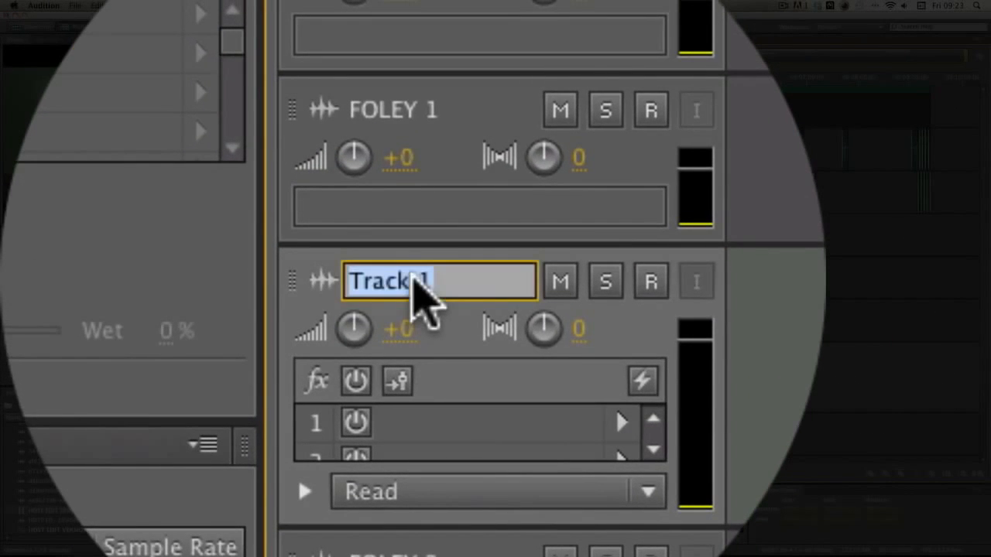
type("FOLEY 2")
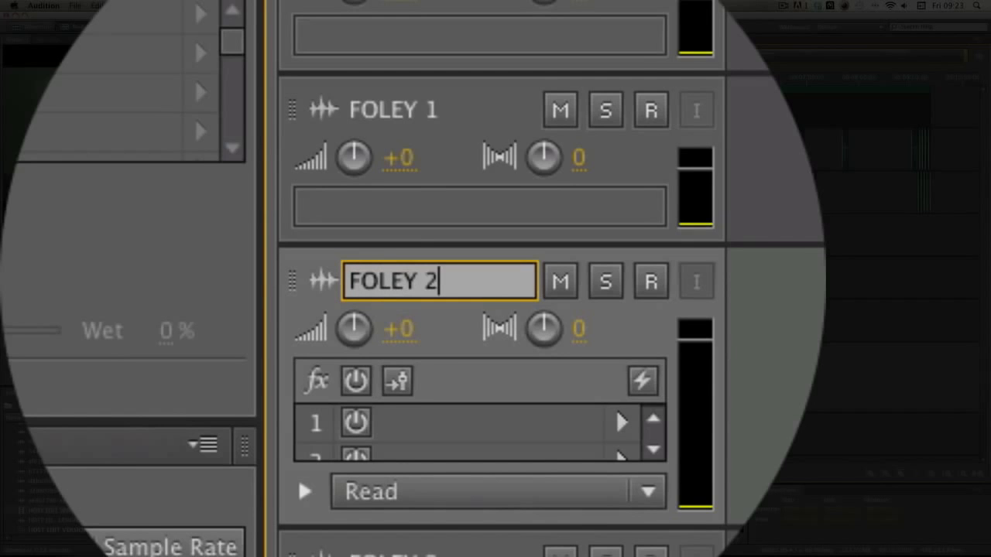
key("Return")
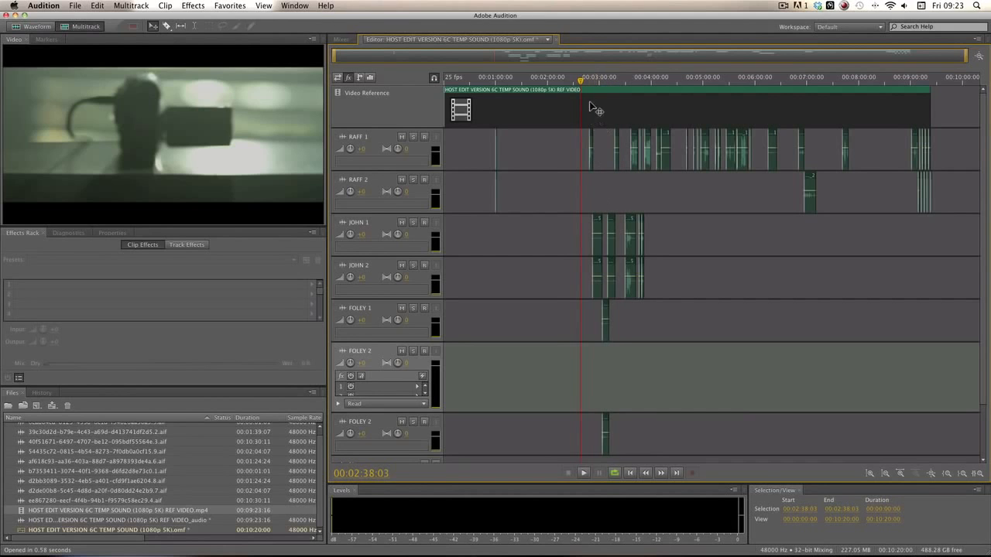
Step: Zoom the timeline in on the clips around 2:40 and play from 00:02:47:24
left_click_drag(966, 56, 493, 57)
left_click_drag(503, 58, 524, 58)
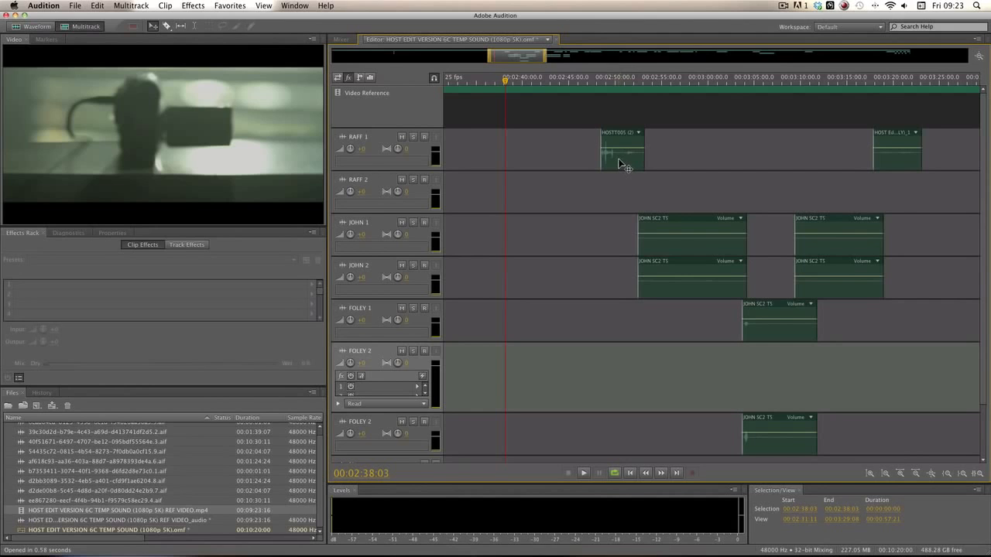
left_click(623, 78)
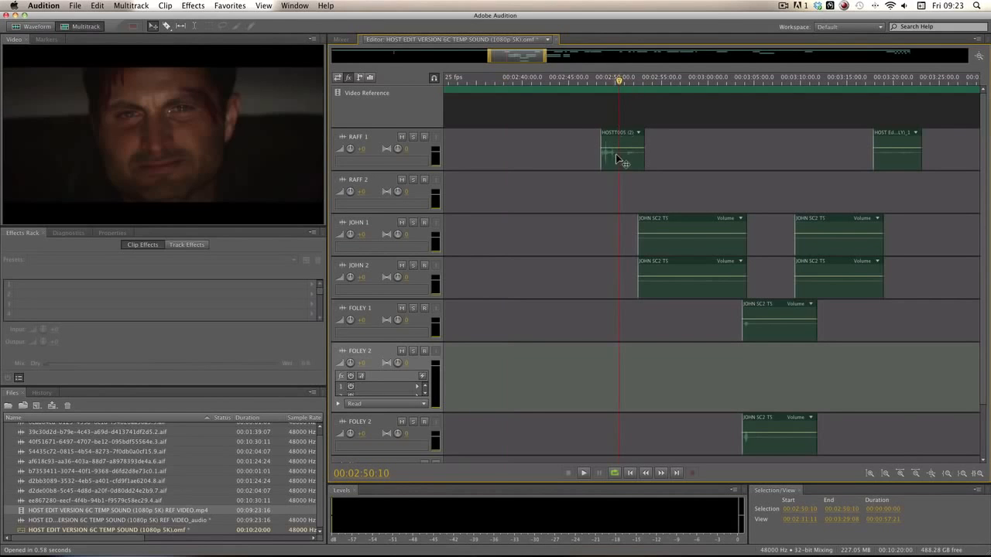
left_click(596, 76)
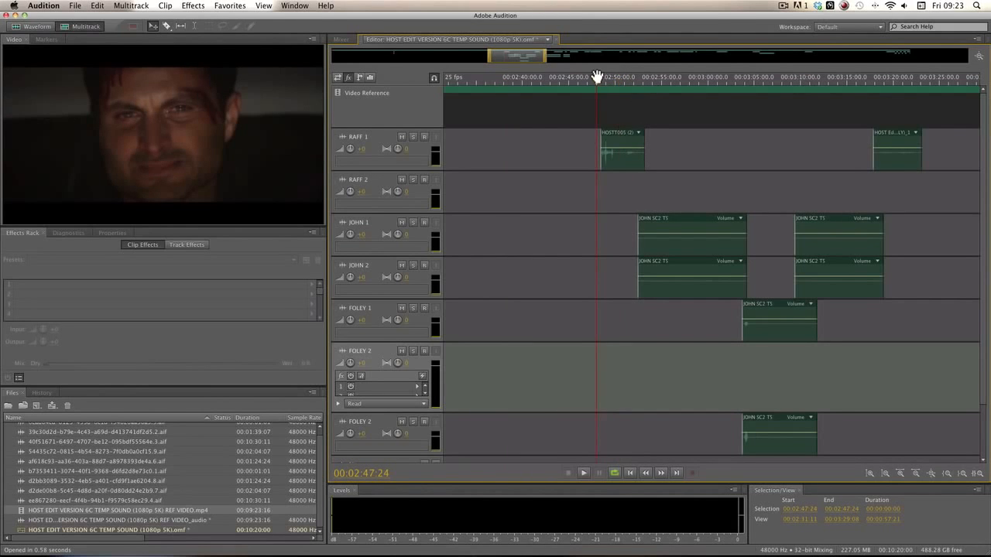
key("space")
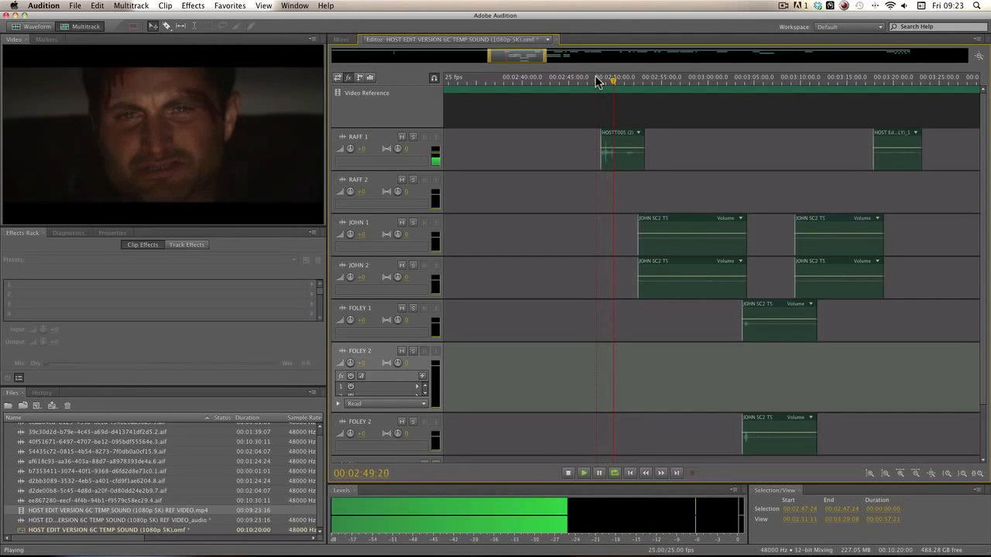
Step: Amplify the RAFF 1 clip HOSTT005 (2) in the Waveform editor, then return to Multitrack
double_click(628, 160)
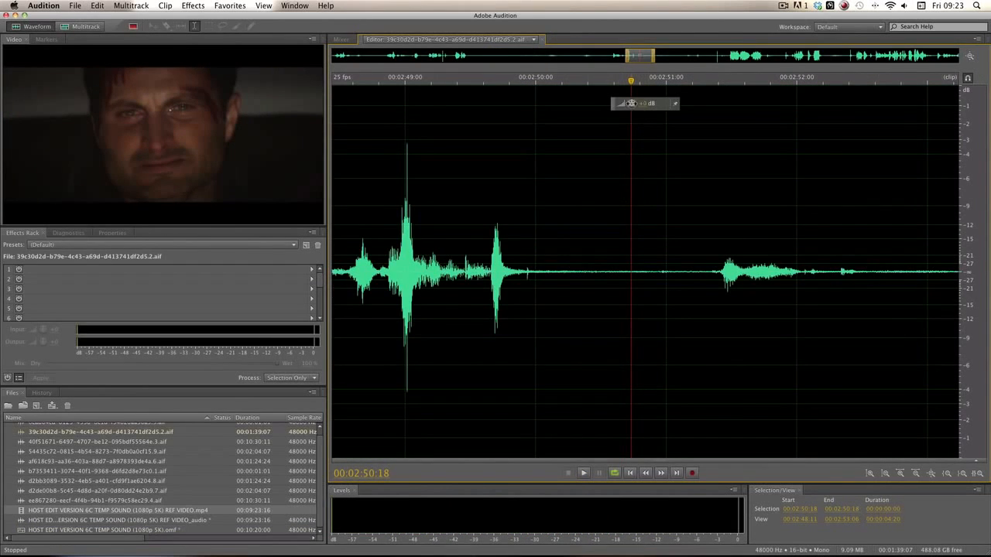
mouse_move(631, 103)
left_mouse_down()
mouse_move(657, 103)
mouse_move(643, 111)
left_mouse_up()
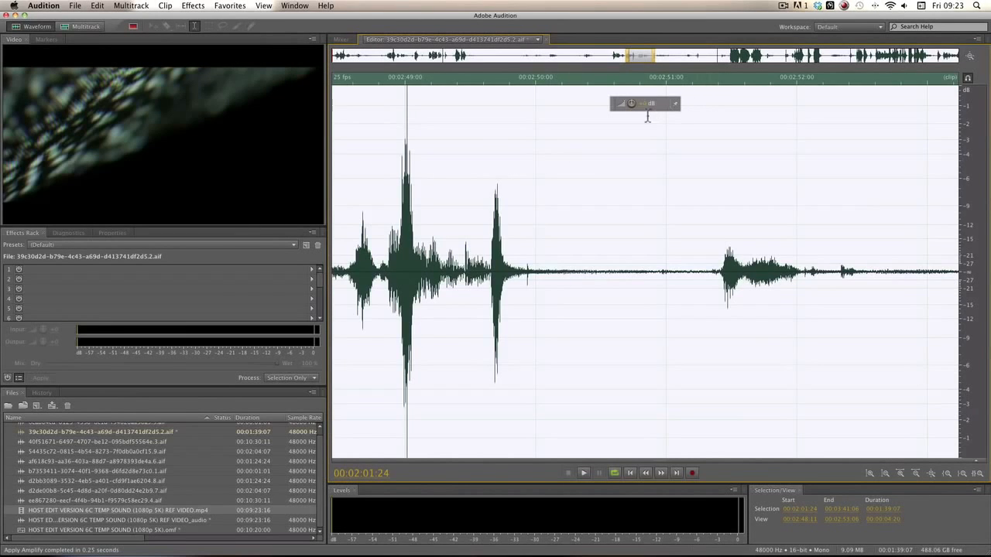
left_click_drag(630, 103, 632, 105)
left_click_drag(539, 265, 671, 264)
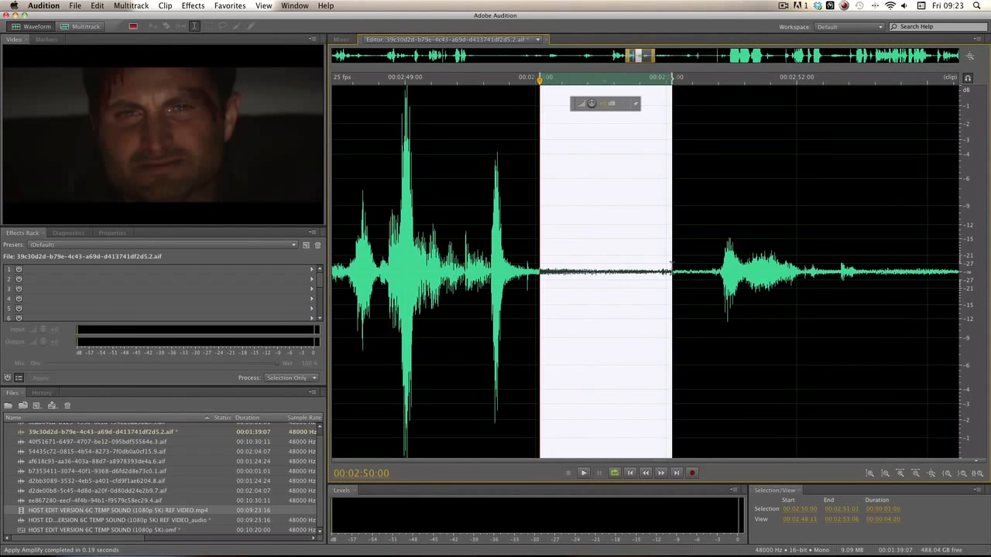
left_click(703, 166)
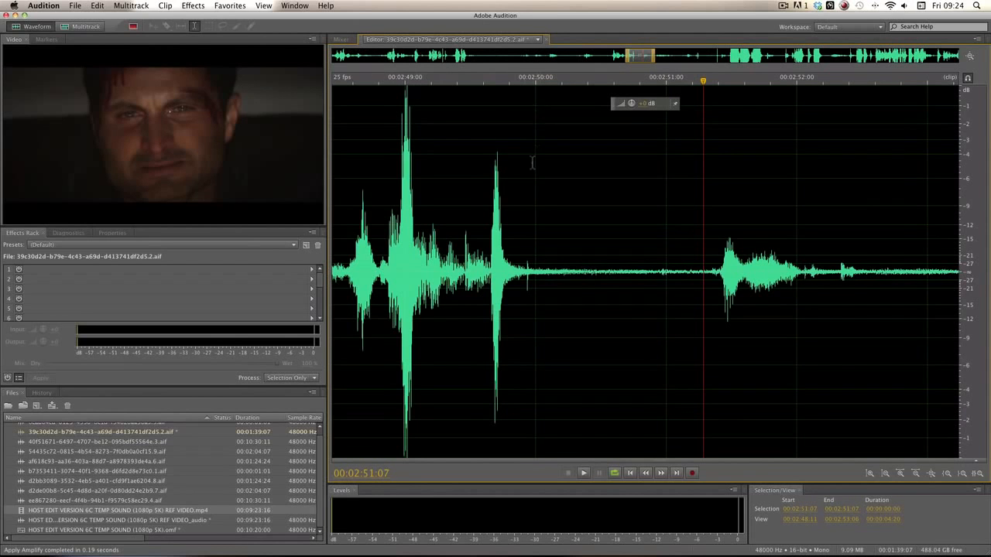
left_click(83, 26)
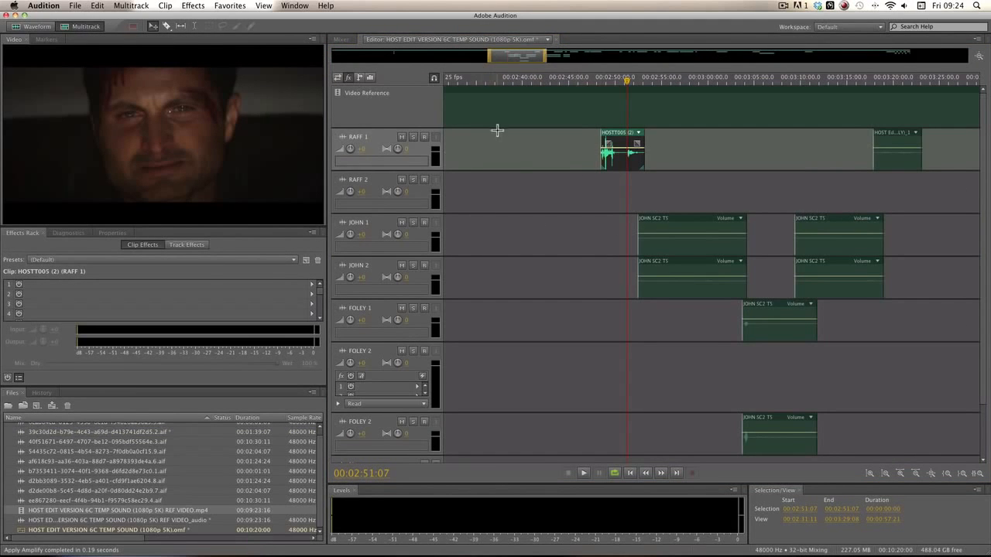
Step: Look at Edit > Multitrack > Mixdown to New File without exporting, then switch to Premiere Pro
left_click(504, 158)
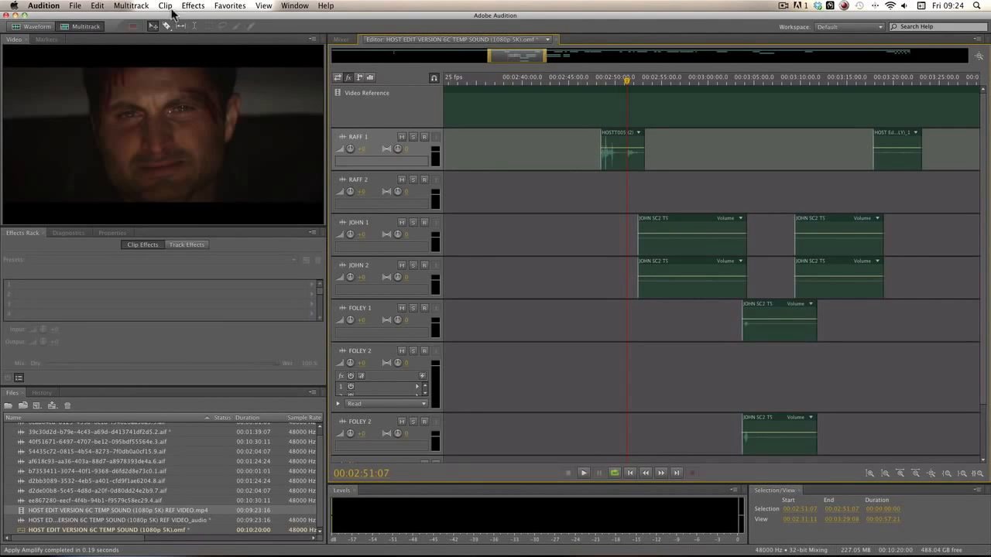
left_click(96, 6)
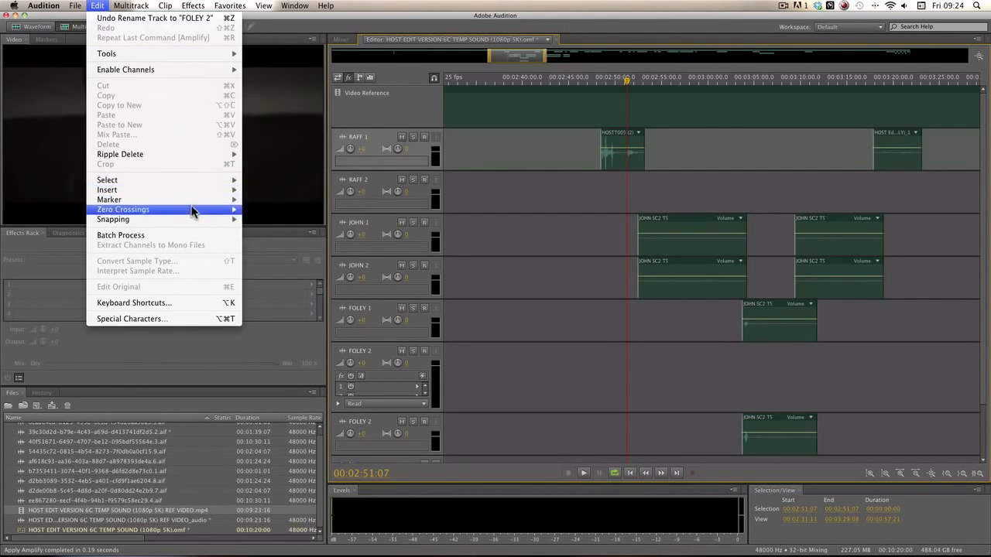
mouse_move(179, 53)
mouse_move(131, 6)
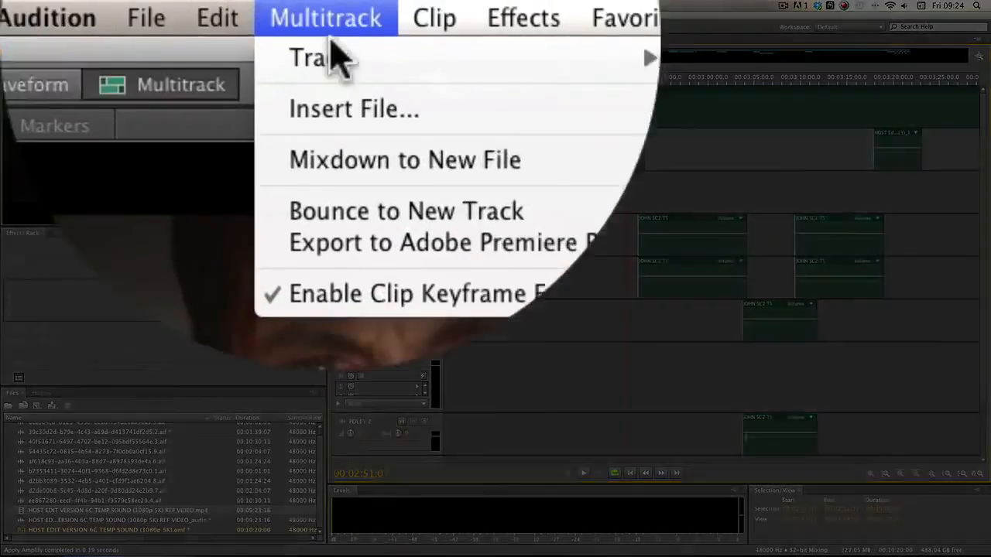
mouse_move(195, 49)
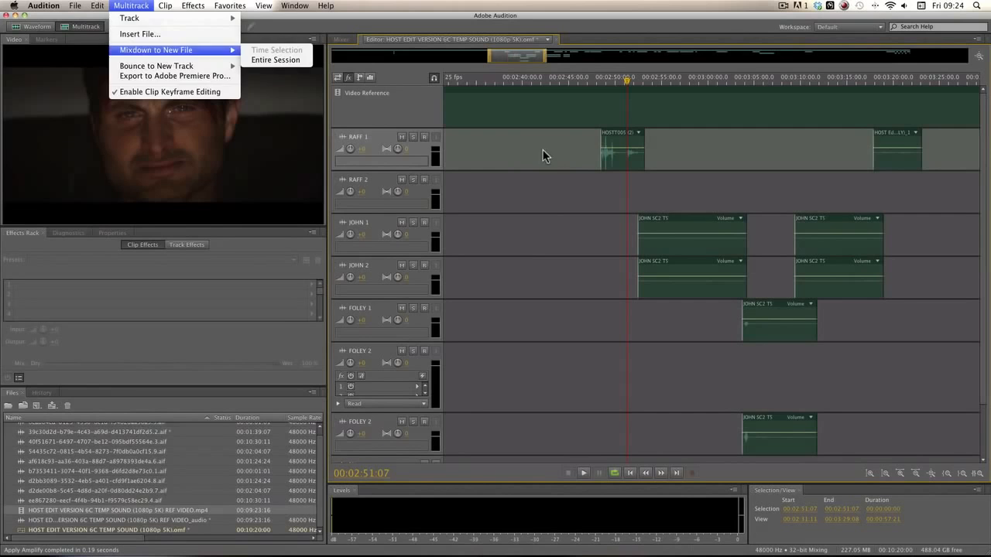
left_click(544, 151)
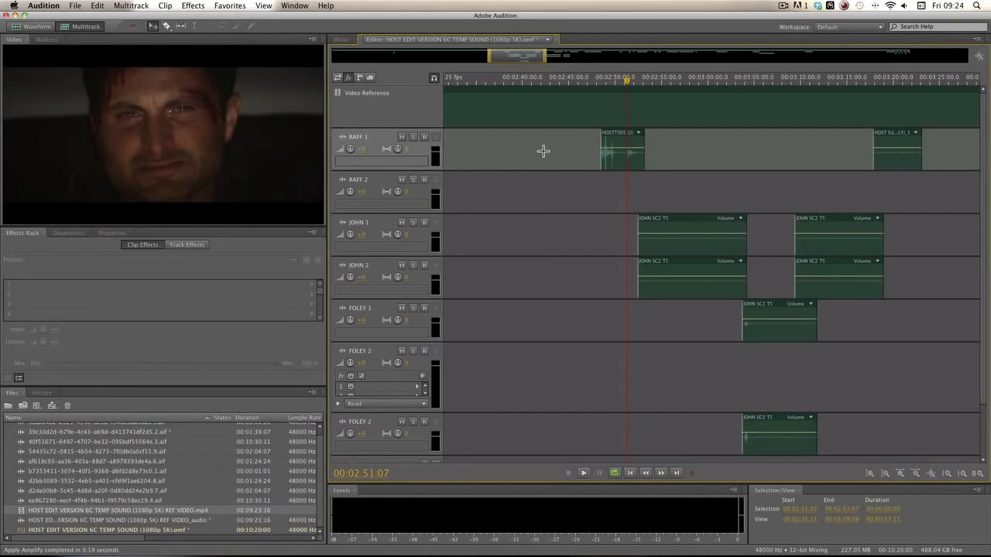
left_click(260, 531)
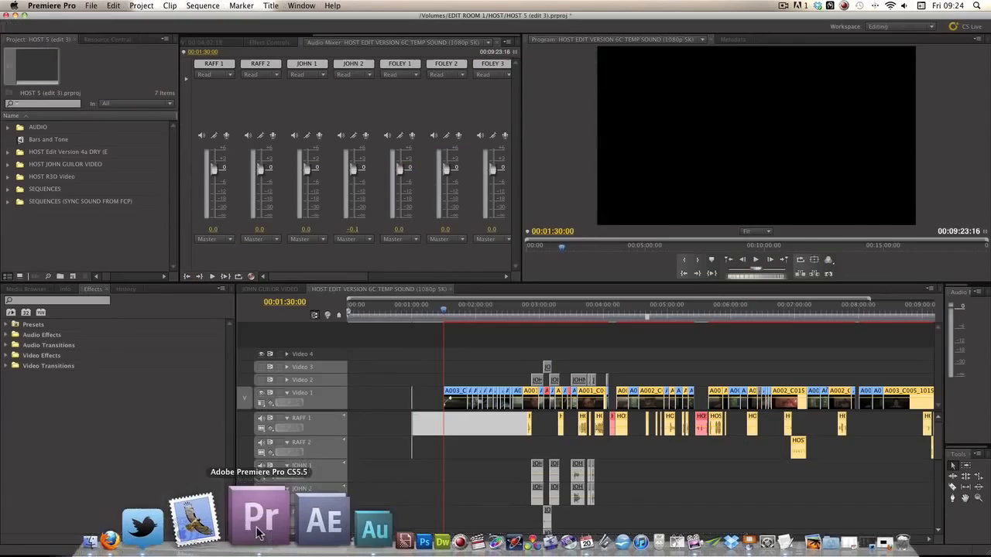
Step: Restore the minimized Firefox window and open the Host (Short) page under Projects
left_click(494, 453)
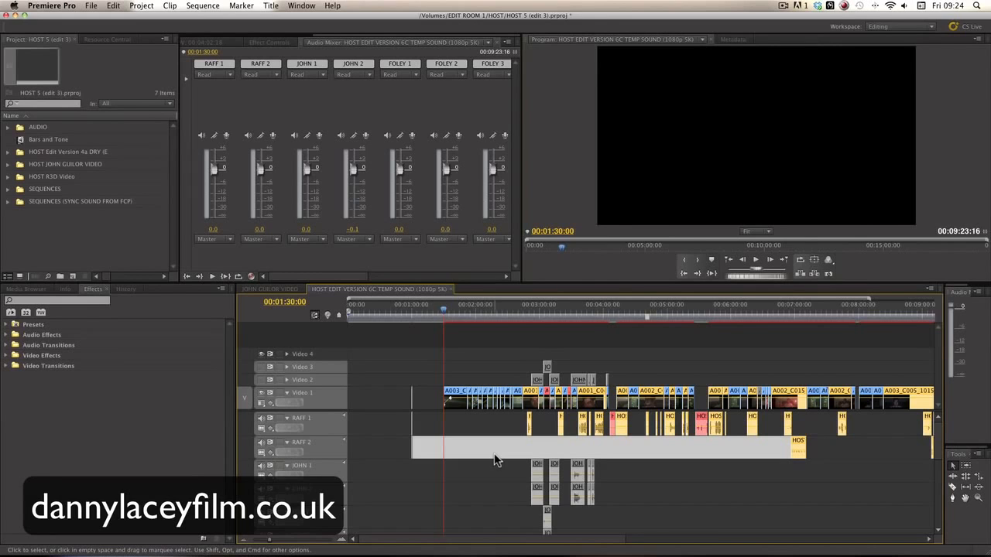
mouse_move(766, 544)
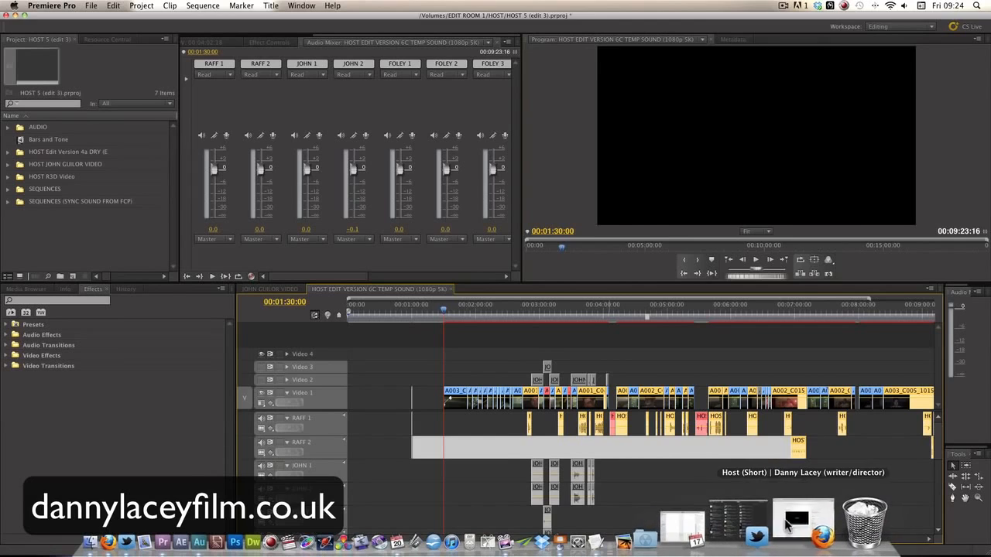
left_click(786, 523)
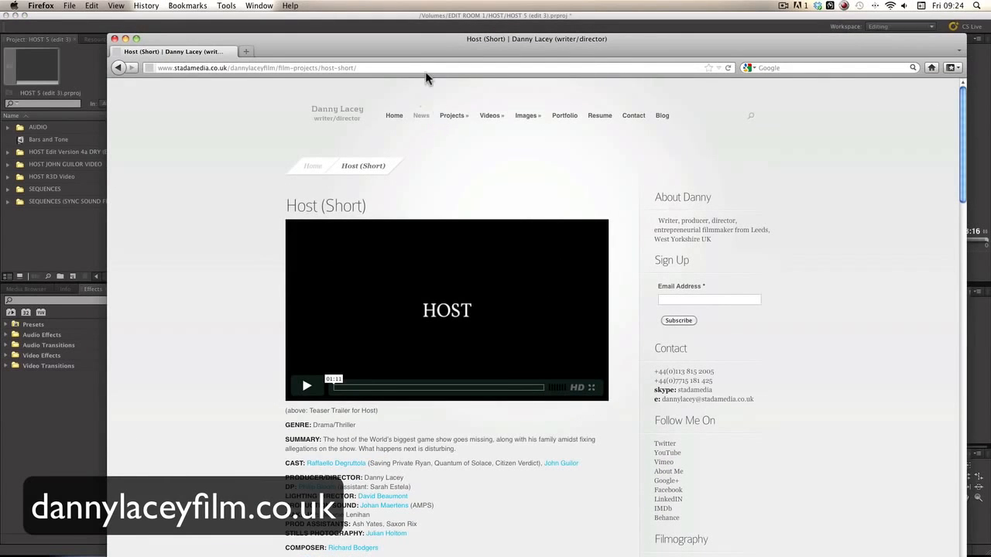
left_click_drag(416, 34, 414, 22)
mouse_move(441, 103)
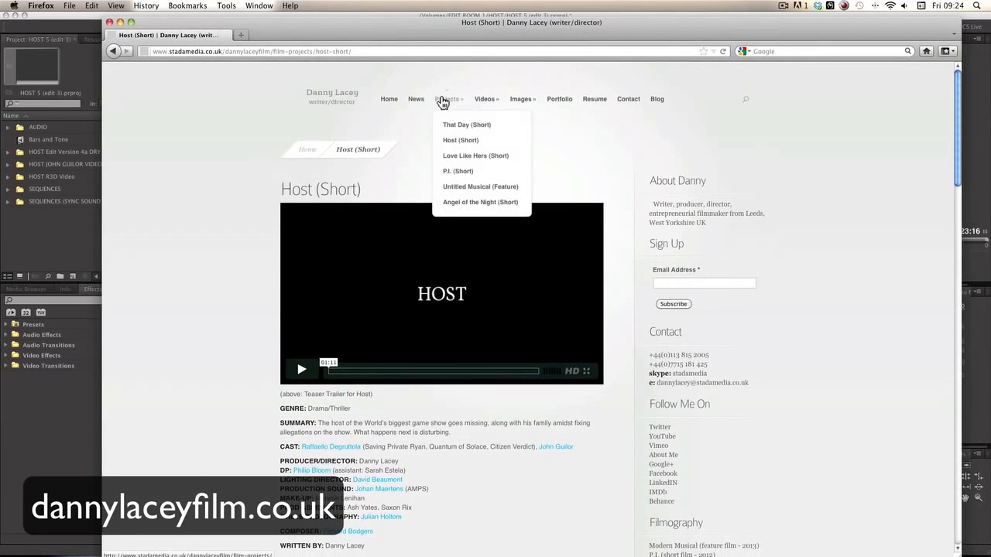
left_click(460, 140)
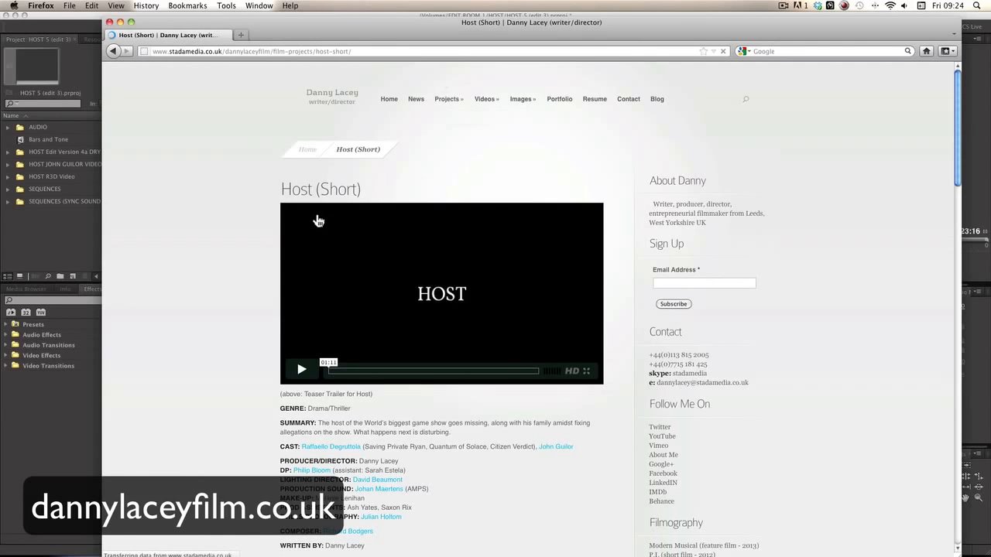